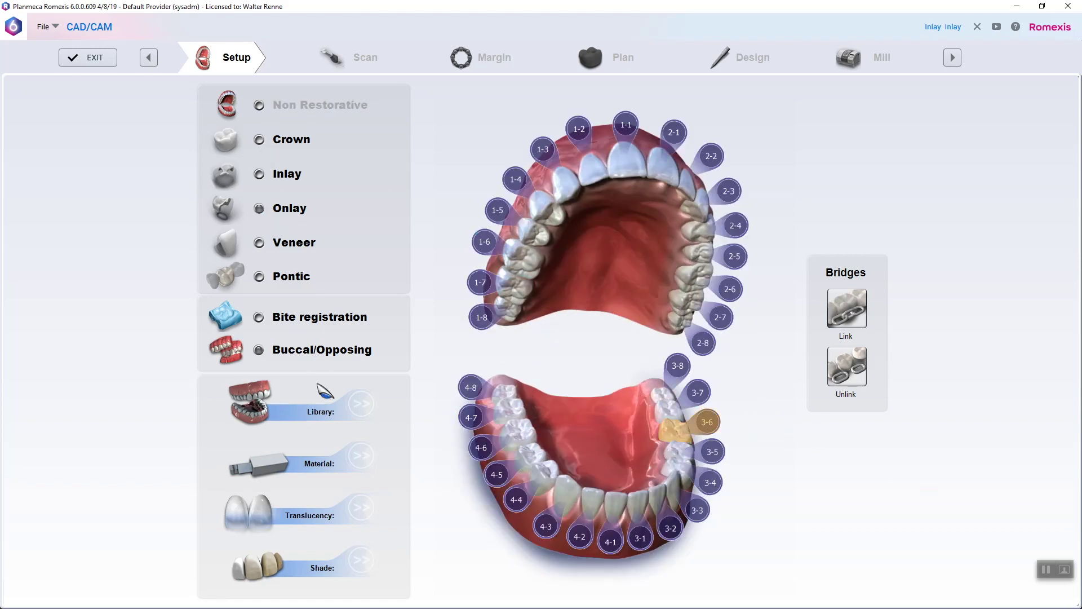
Assign Library A and the IPS e.max CAD material to the onlay on tooth 3-6.
click(362, 402)
click(431, 340)
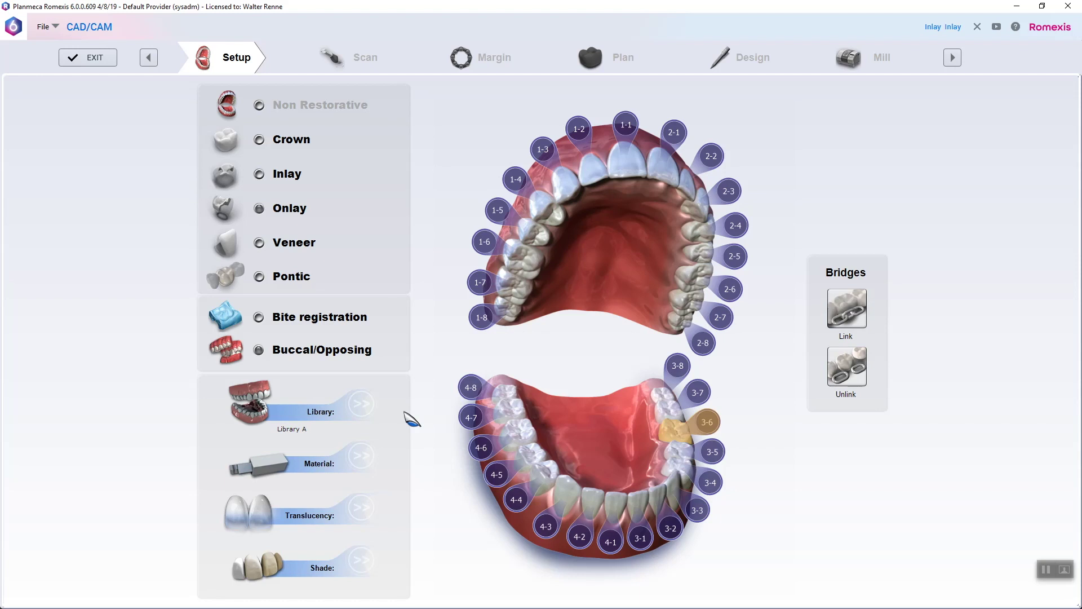
click(362, 456)
click(465, 149)
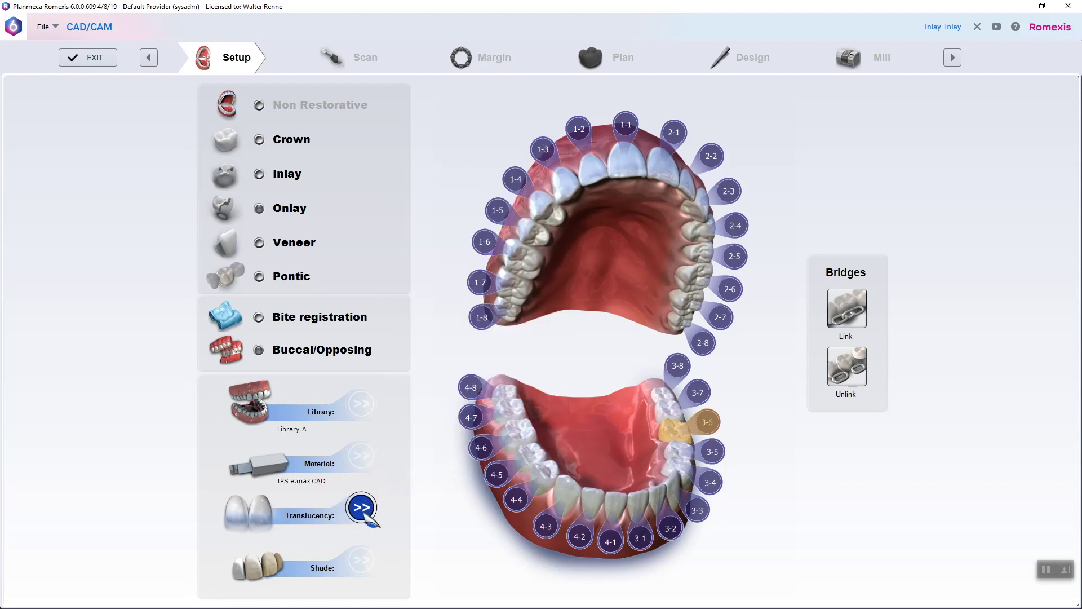
Set the onlay's translucency to MT and its shade to A1-MT.
click(362, 508)
click(420, 438)
click(372, 558)
click(414, 479)
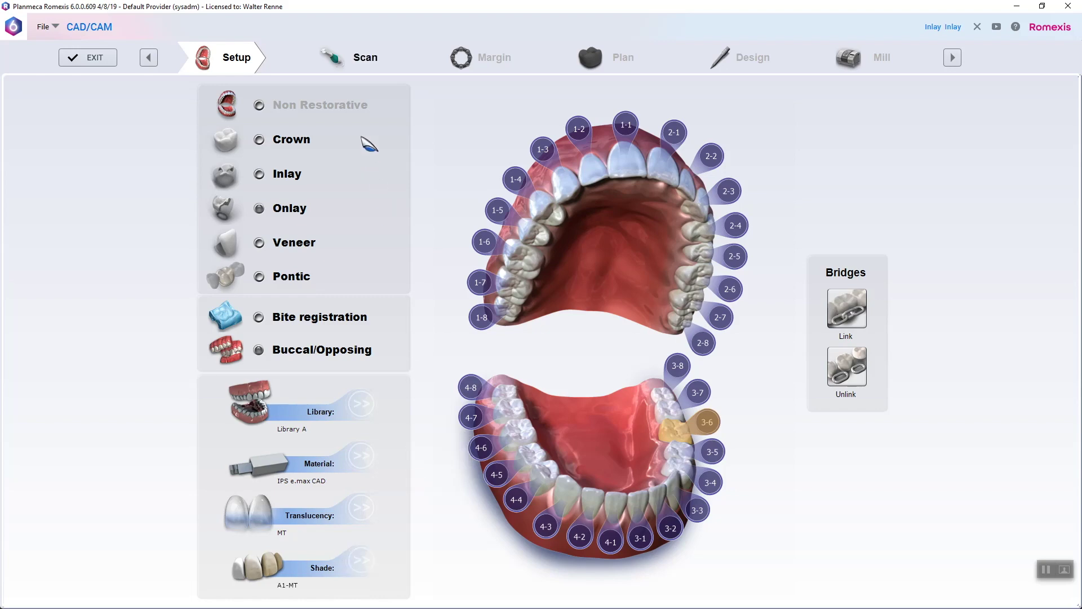
Open the Scan stage, capture the lower teeth around the preparation and generate the lower model.
click(365, 64)
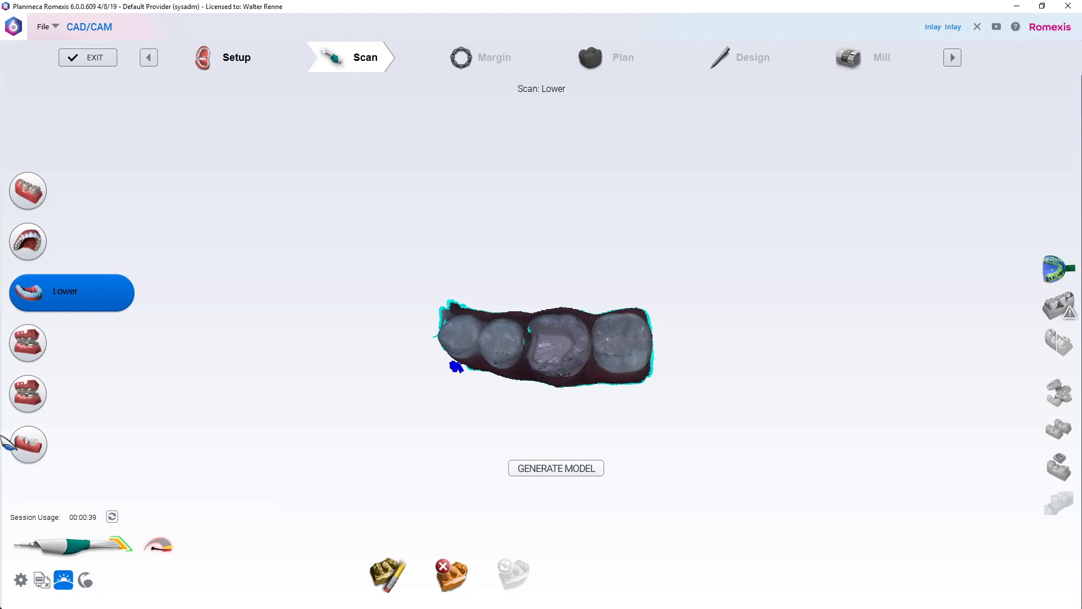
click(42, 244)
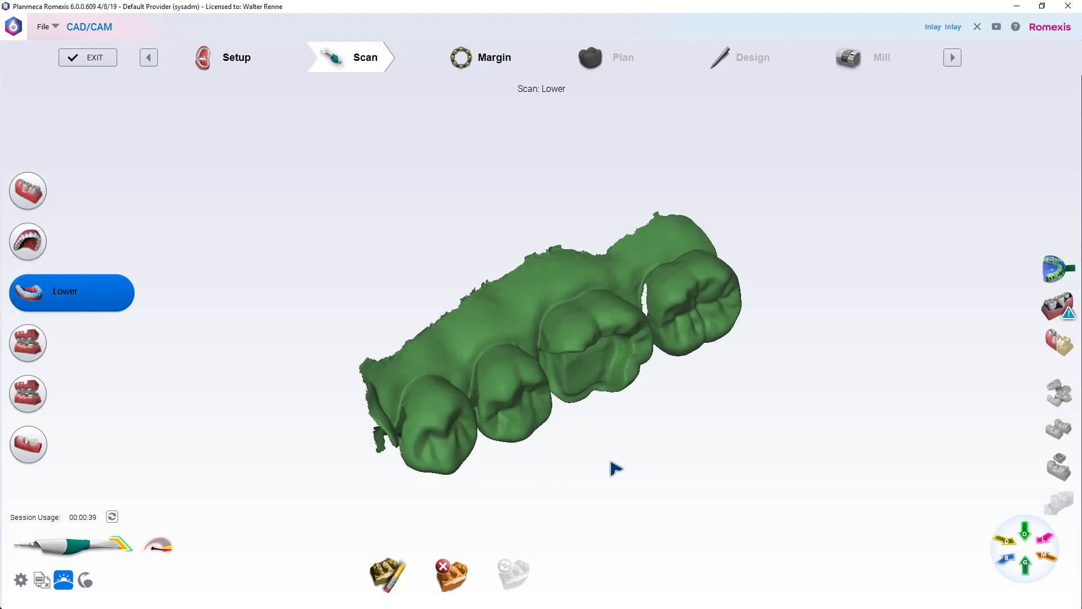
Examine the lower model's data density, especially between the teeth and on the preparation's side walls.
drag(615, 468, 795, 327)
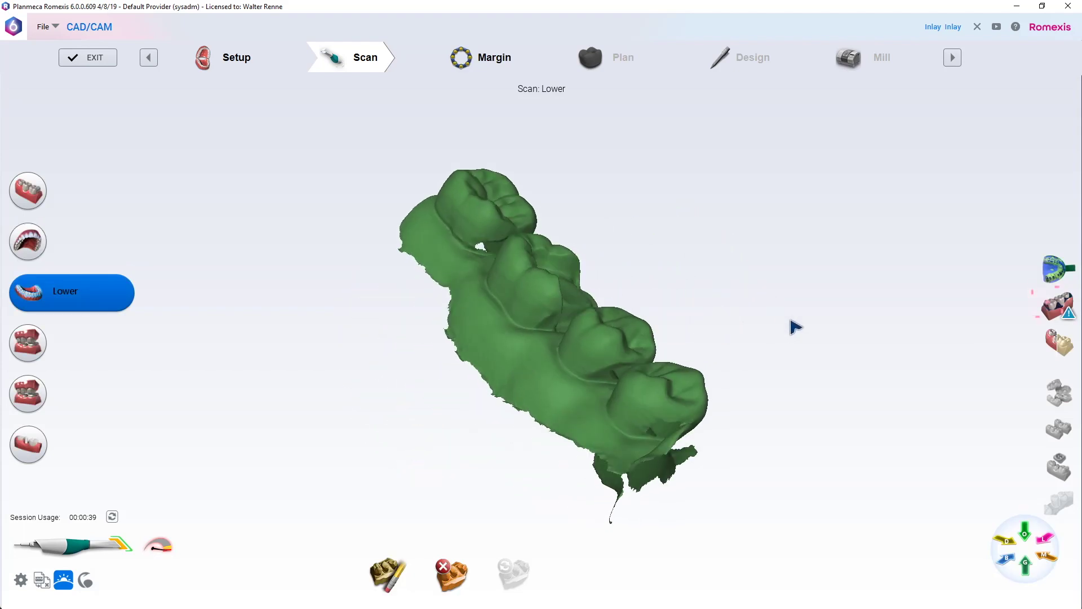
click(1058, 304)
drag(945, 328, 903, 370)
scroll(853, 363, up, 5)
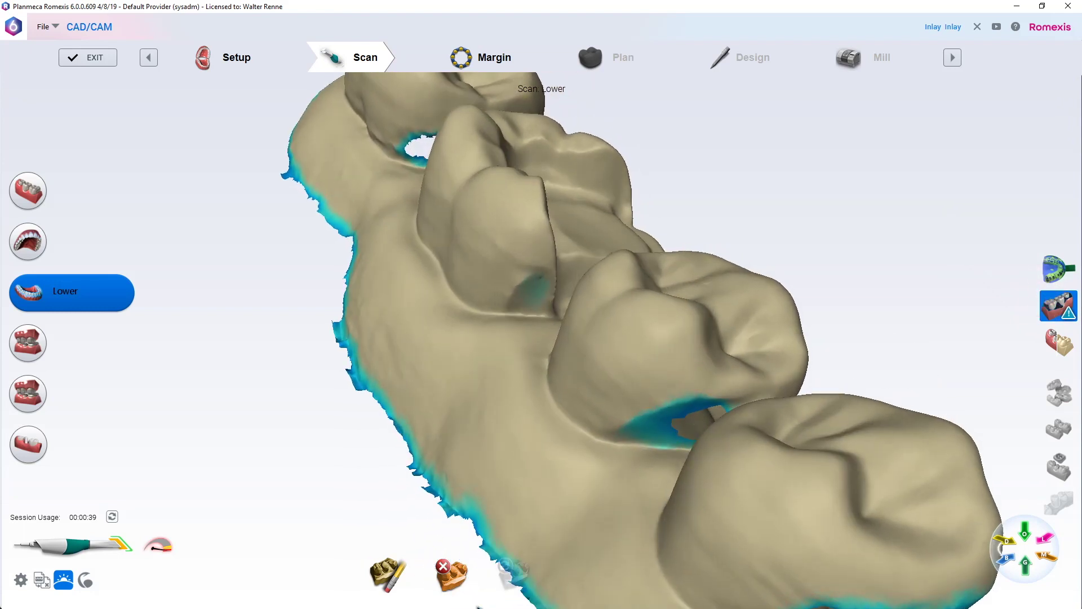
click(570, 584)
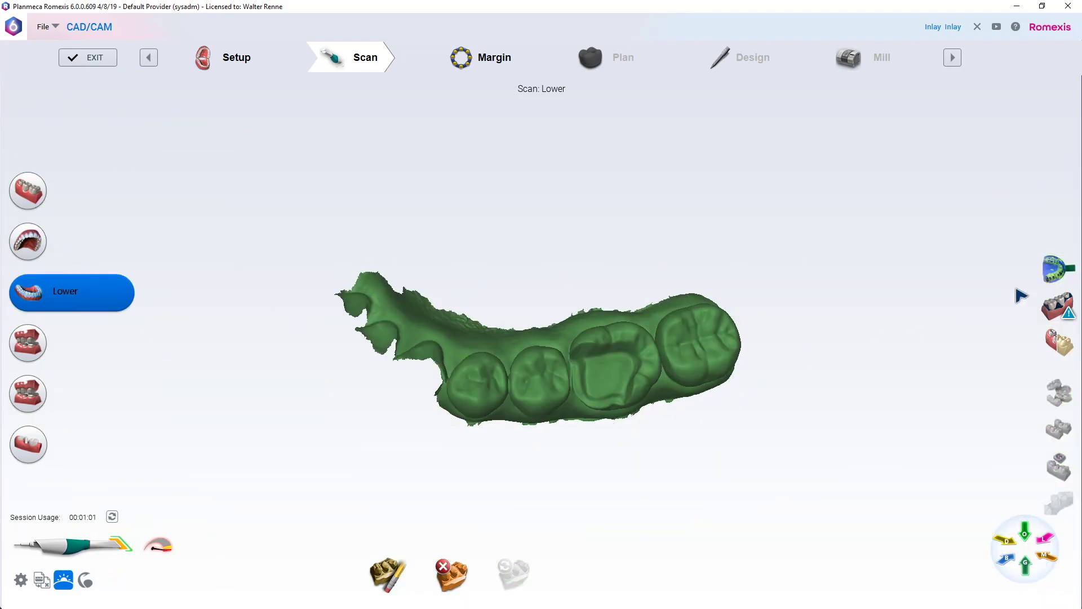
Inspect the extended lower scan in the data density and ICE views.
click(1057, 306)
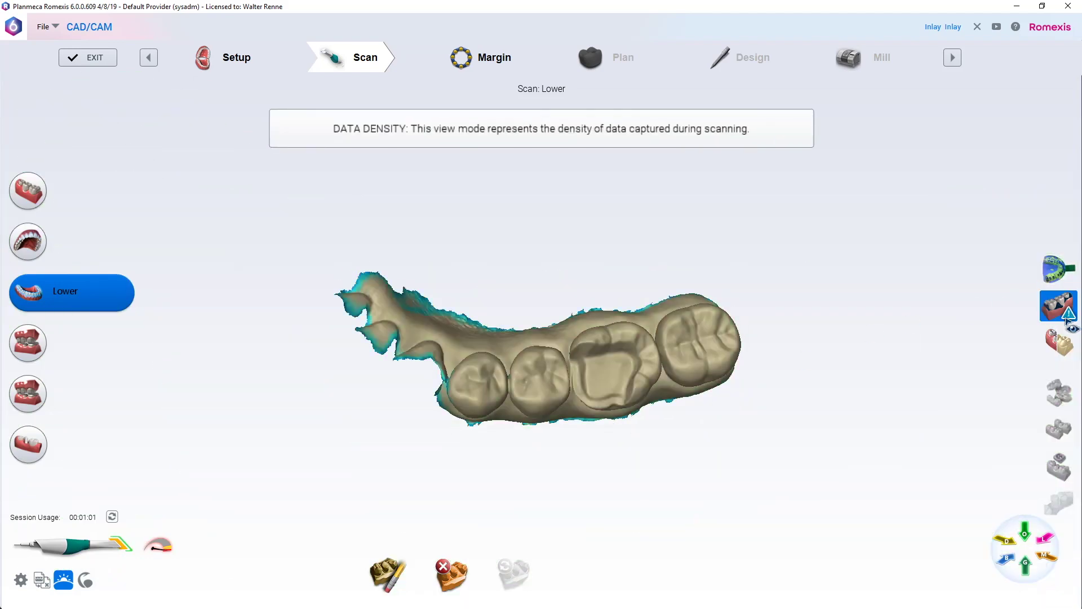
click(1060, 342)
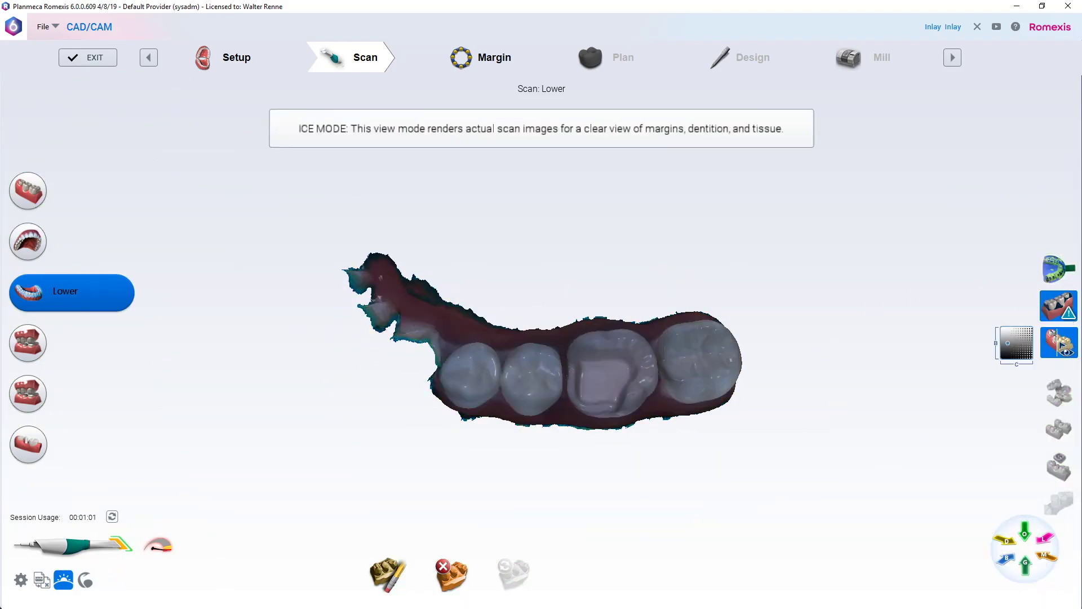
scroll(689, 366, up, 5)
drag(689, 365, 751, 363)
click(1054, 338)
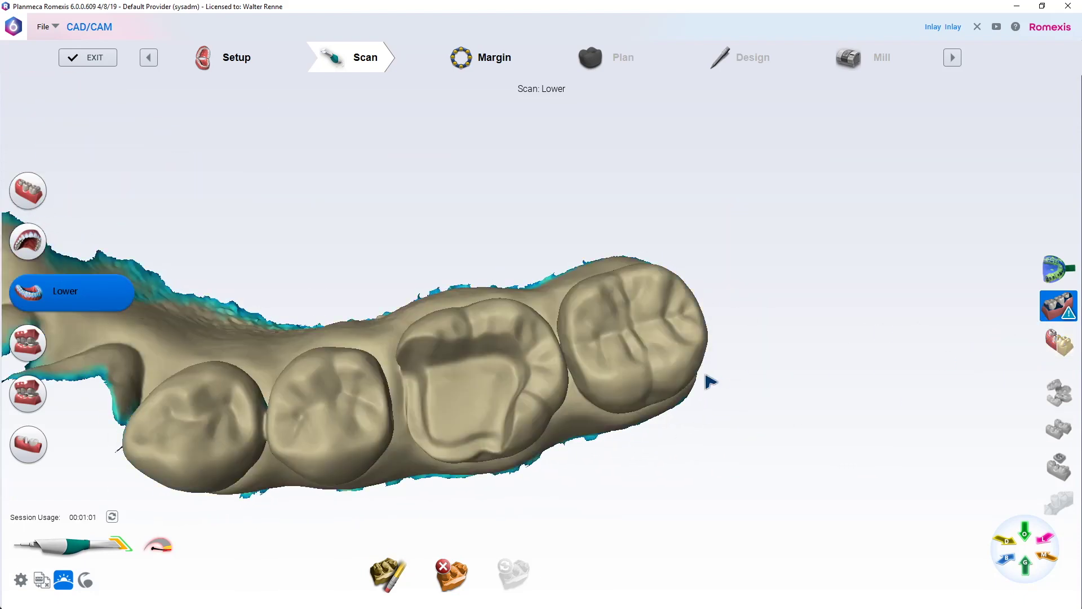
middle_drag(705, 373, 826, 286)
Capture the upper and Buccal 1 scans and generate the buccal bite model.
click(23, 249)
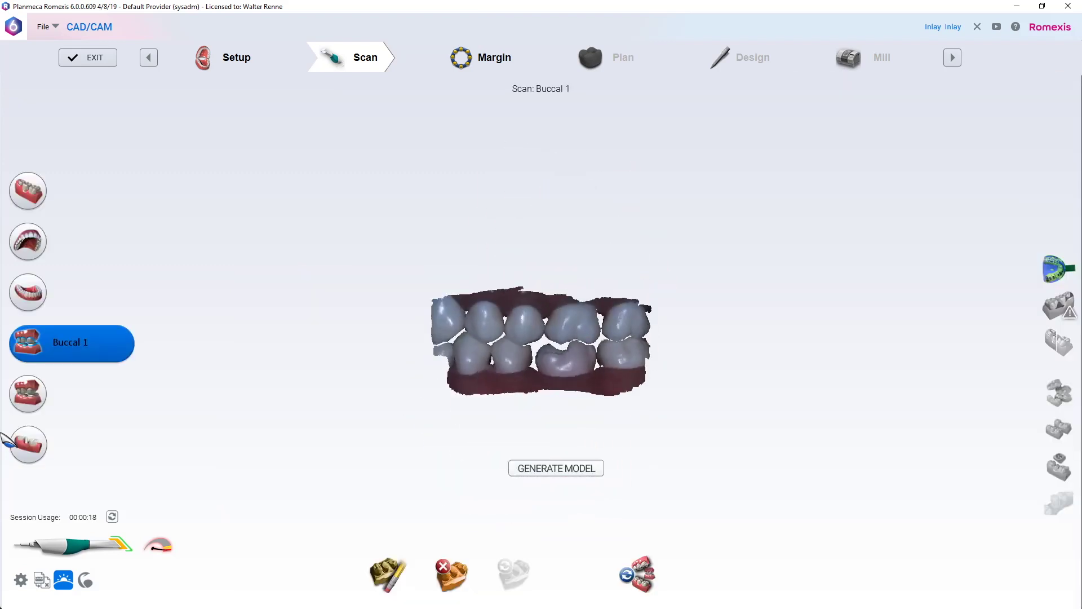
click(37, 384)
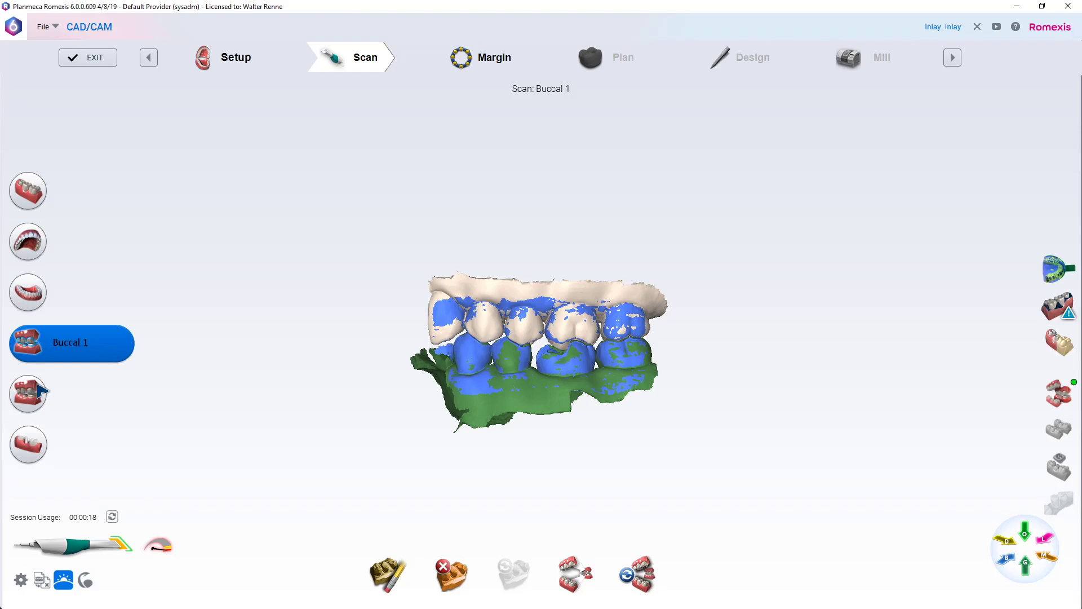
Examine how the buccal scan aligns with the upper and lower models.
scroll(480, 322, up, 5)
right_drag(560, 394, 587, 190)
drag(590, 196, 583, 448)
scroll(604, 430, down, 2)
Display the occlusal contact map and inspect the contacts on the lower teeth.
click(1052, 396)
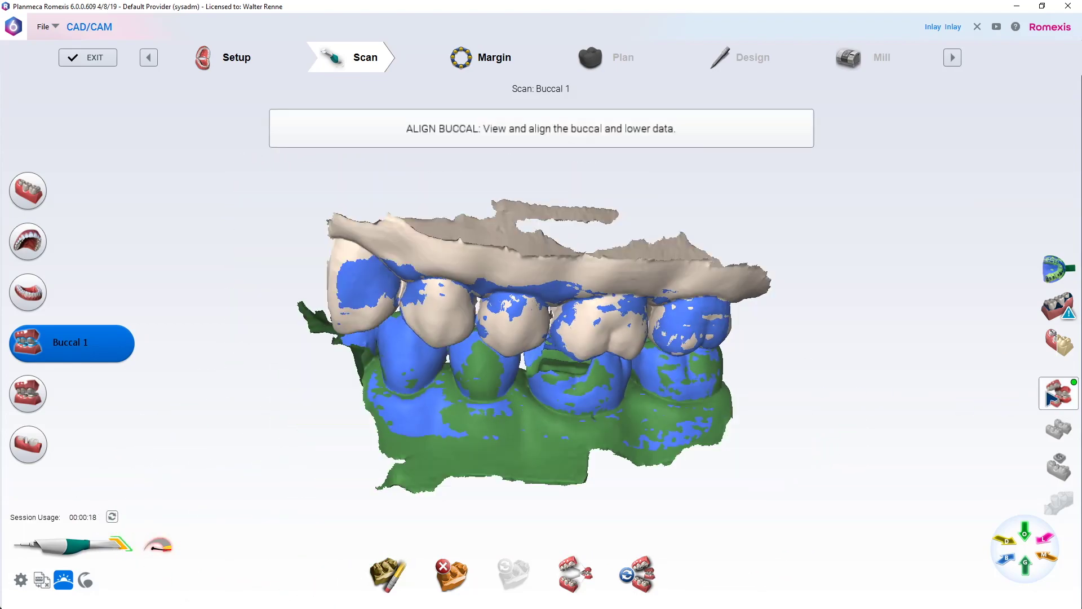
scroll(624, 462, up, 6)
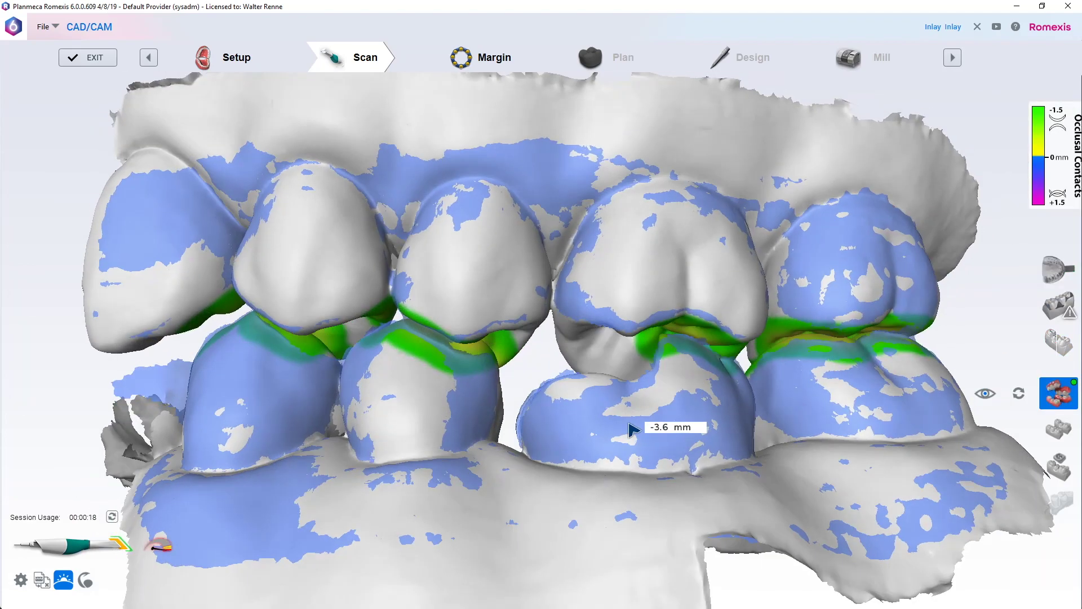
drag(627, 293, 626, 281)
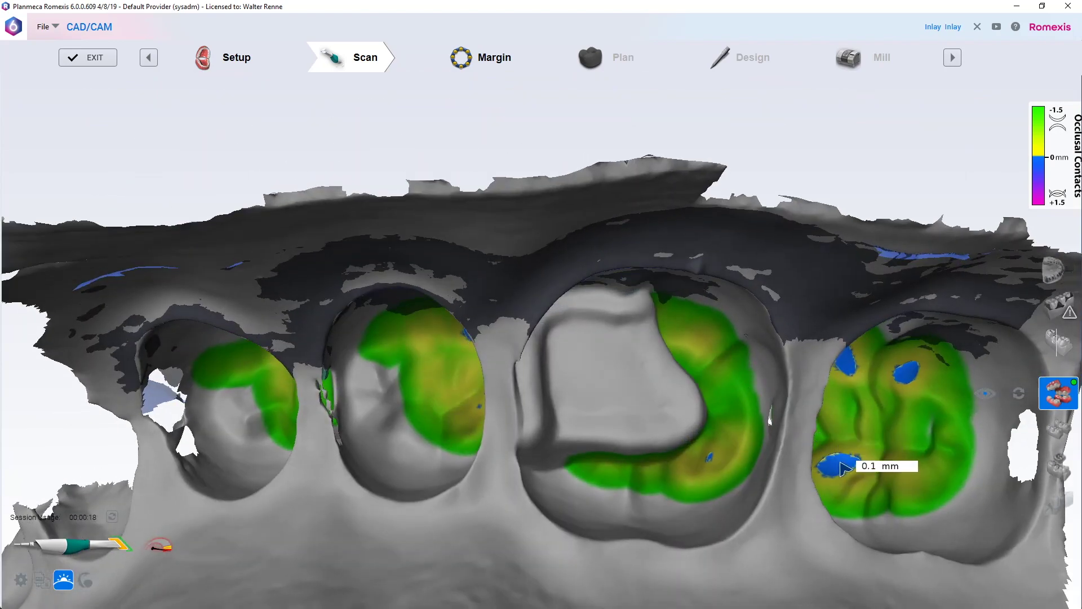
drag(602, 421, 595, 538)
scroll(624, 415, down, 5)
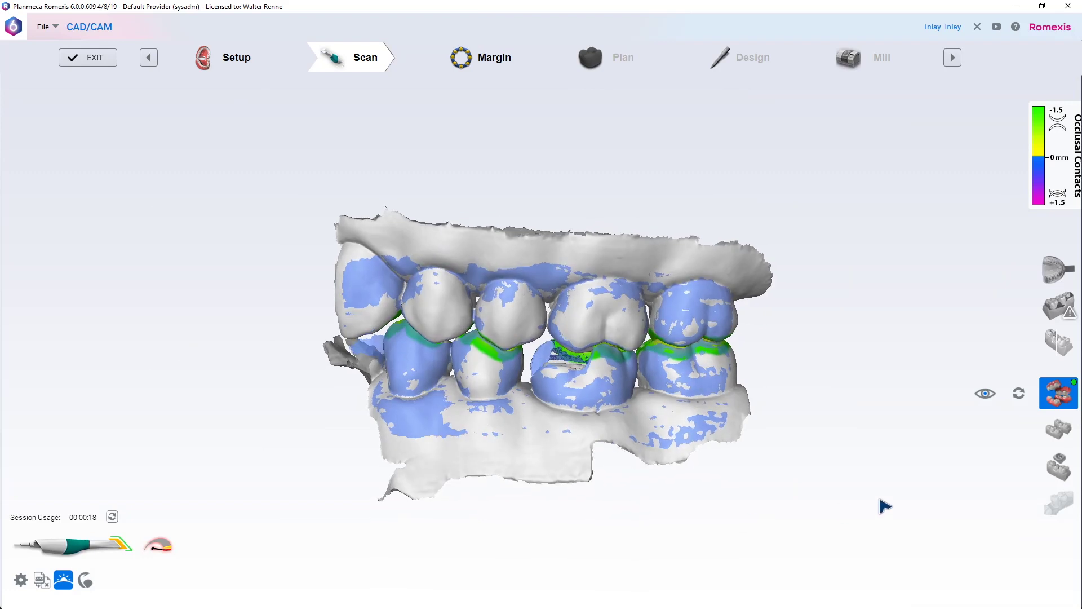
click(1059, 393)
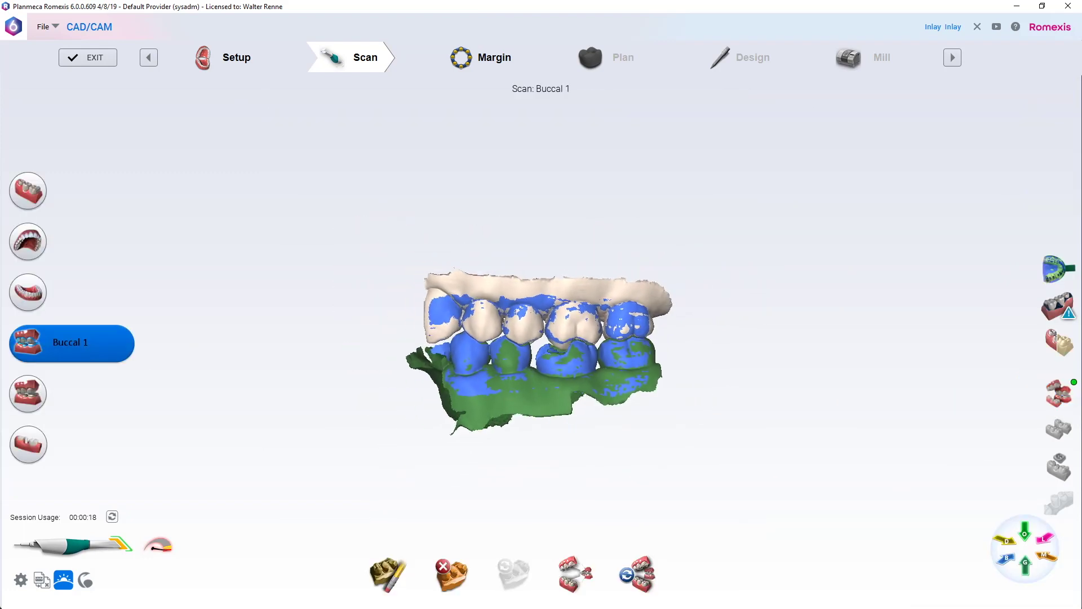
Open the Margin stage and orient the lower model to tooth 3-6's occlusal insertion path and buccal direction.
click(1077, 402)
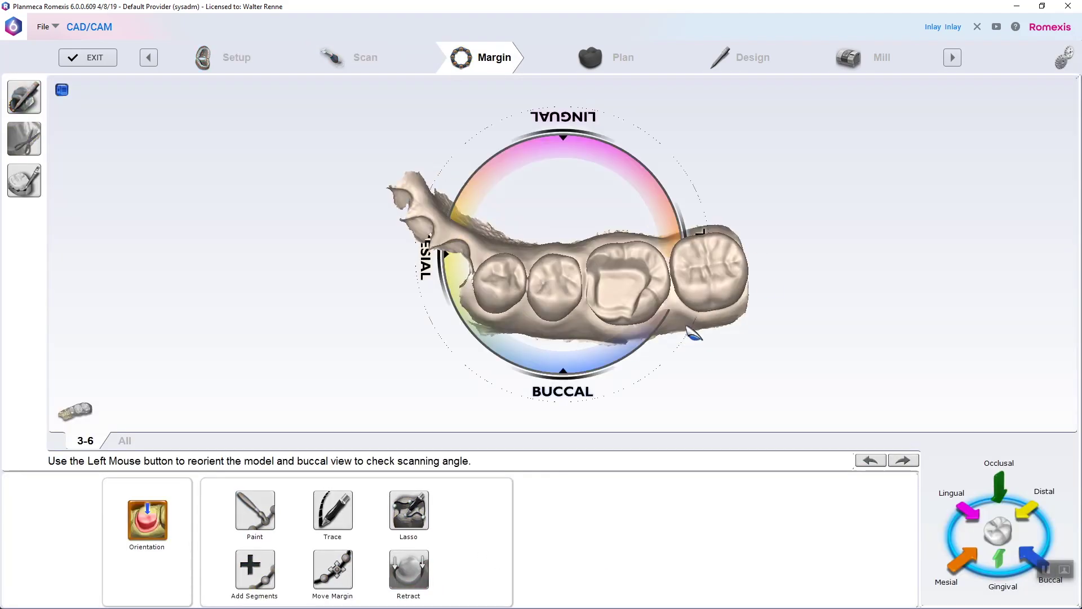
middle_drag(674, 278, 561, 247)
drag(654, 262, 534, 264)
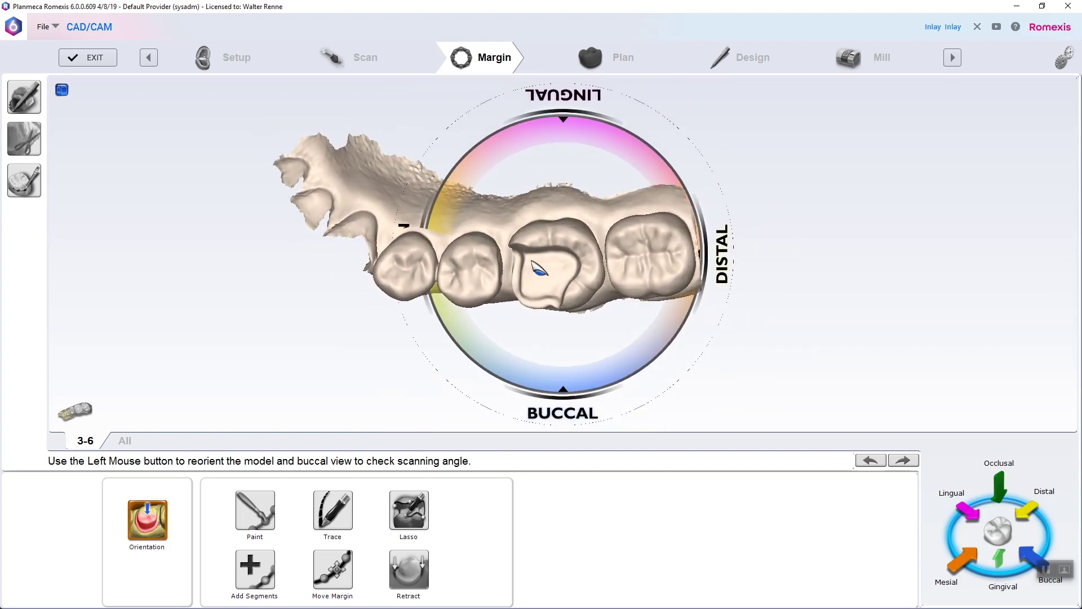
right_drag(534, 263, 531, 313)
scroll(565, 331, up, 5)
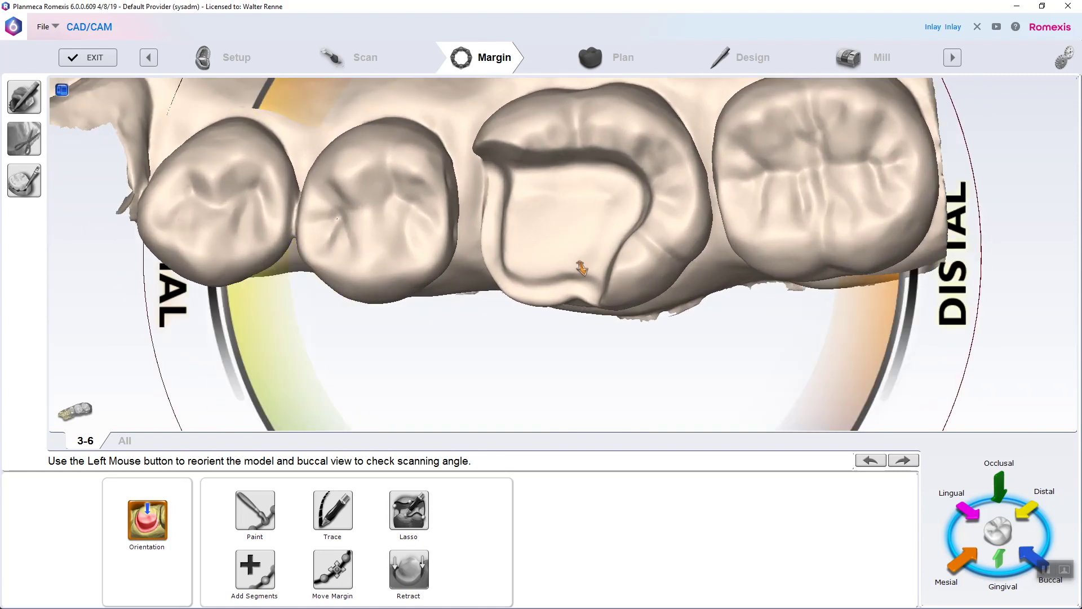
drag(645, 219, 844, 231)
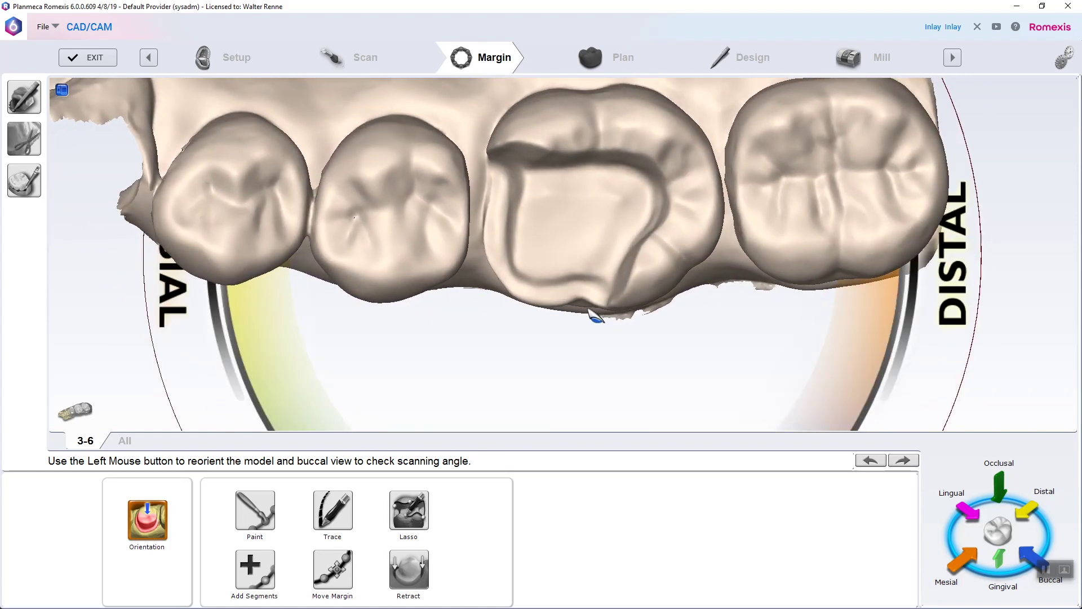
drag(589, 310, 614, 242)
scroll(503, 310, down, 3)
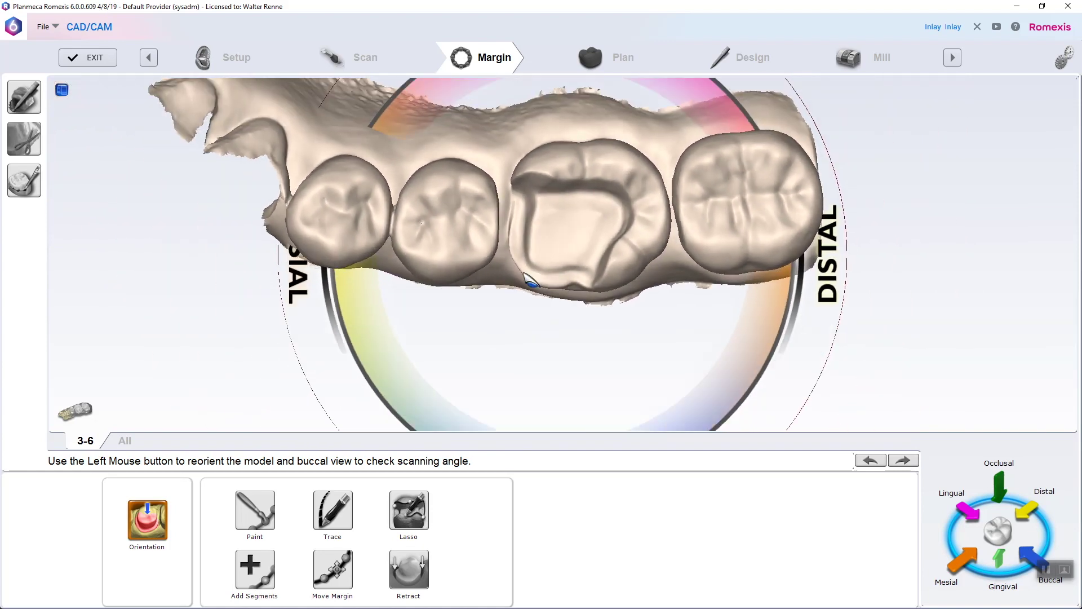
drag(537, 245, 567, 272)
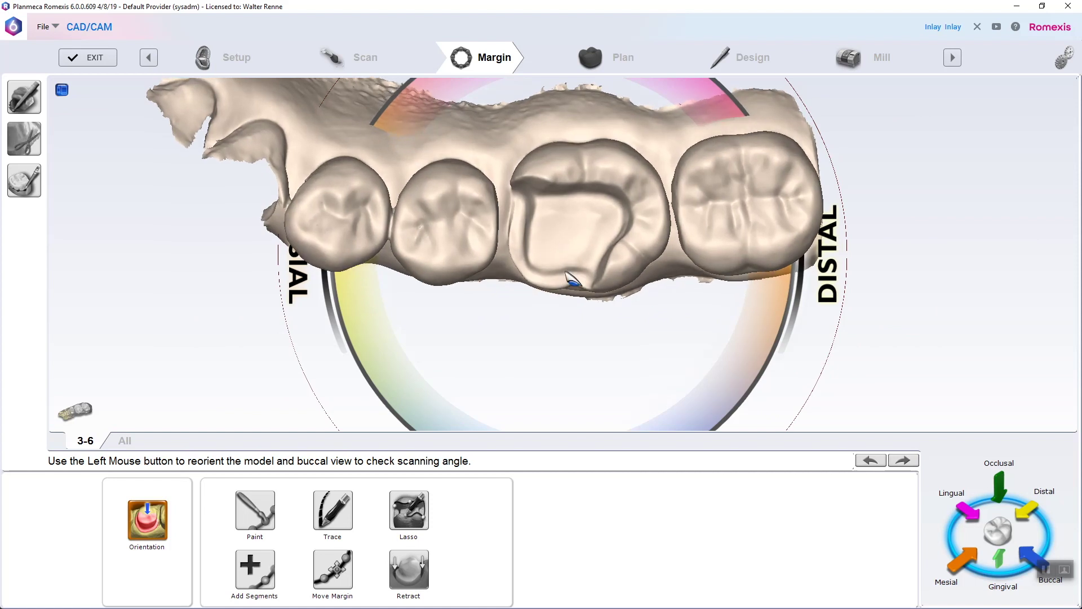
click(149, 509)
Create the onlay margin around the preparation on tooth 3-6 with the Paint tool.
click(264, 514)
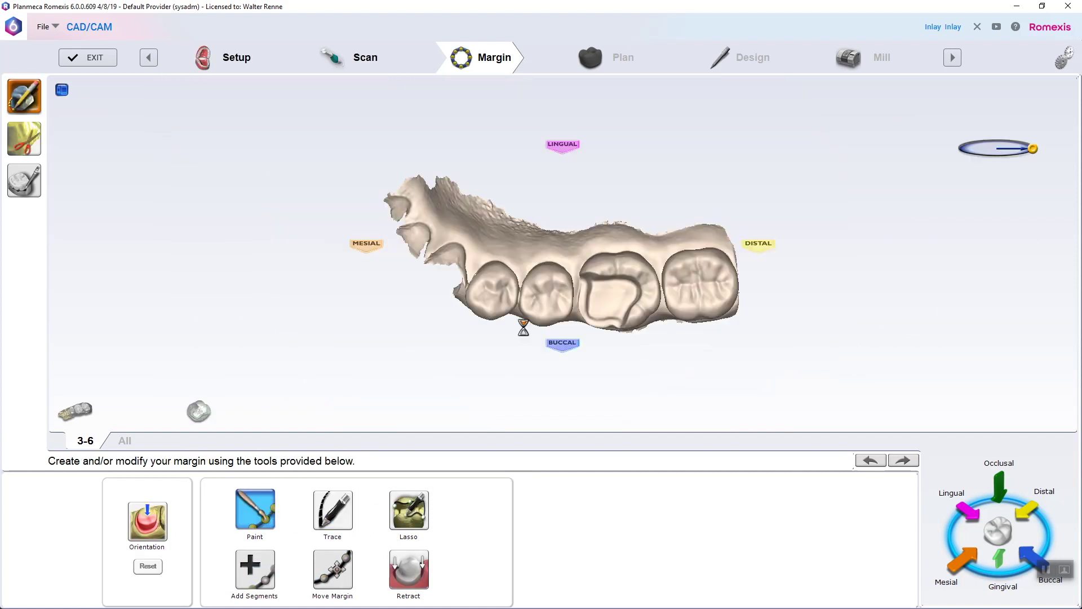
scroll(518, 307, up, 8)
mouse_move(516, 301)
mouse_down()
mouse_move(510, 249)
mouse_move(570, 181)
mouse_move(719, 214)
mouse_move(665, 366)
mouse_move(596, 370)
mouse_move(518, 329)
mouse_up()
click(582, 439)
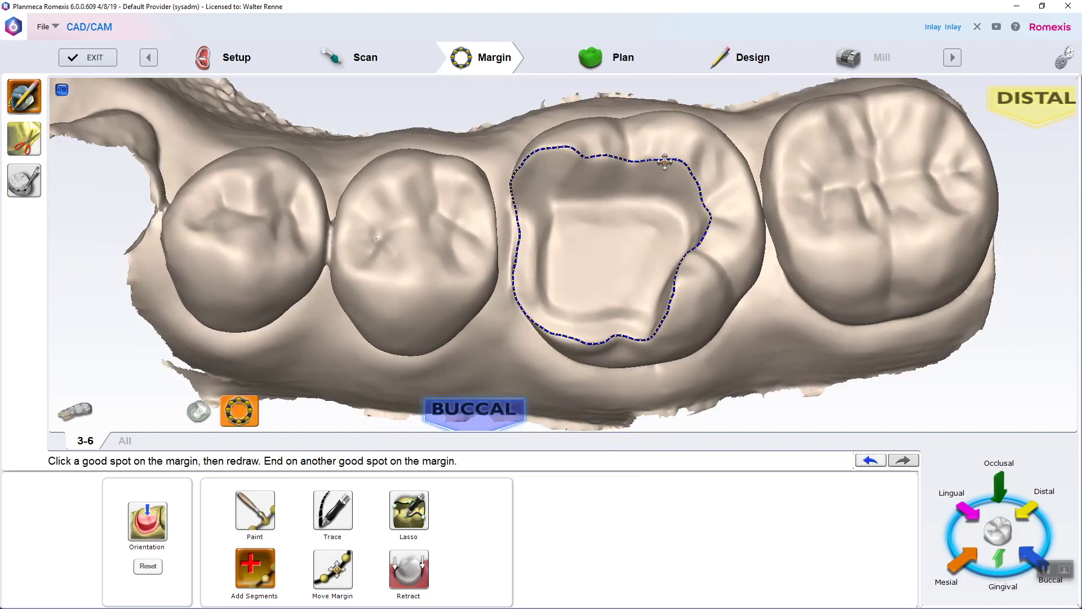
Adjust the buccal part of the painted margin on tooth 3-6 with Move Margin.
scroll(640, 317, up, 6)
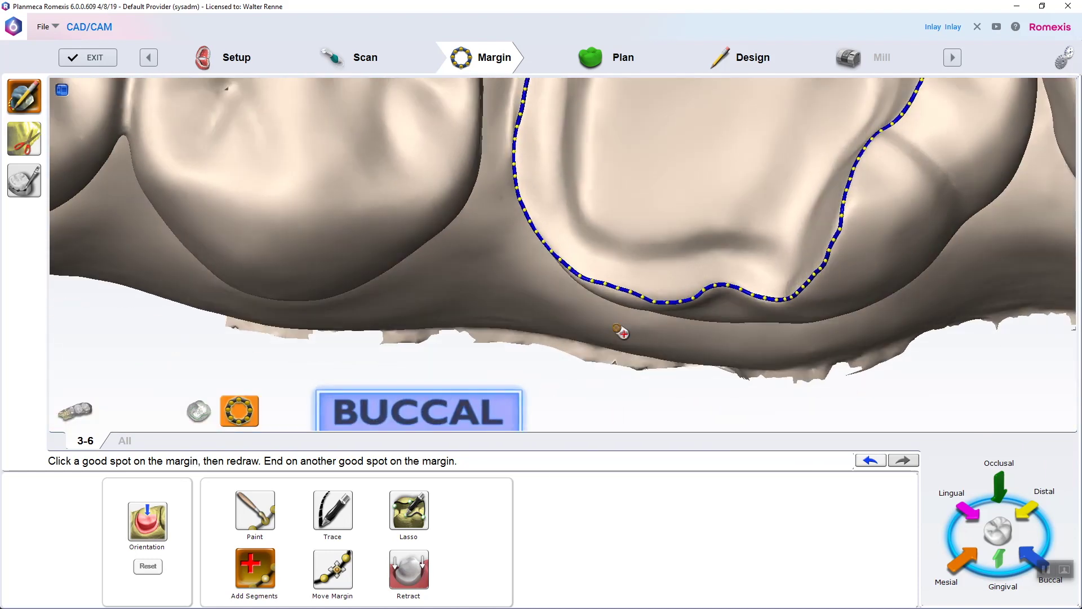
middle_drag(618, 328, 574, 358)
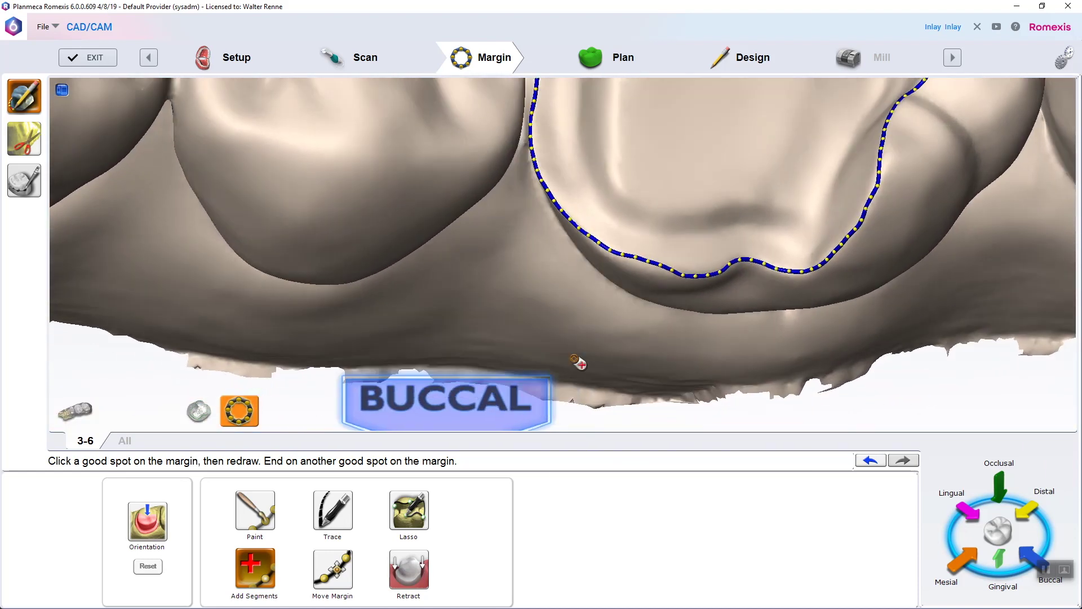
click(338, 568)
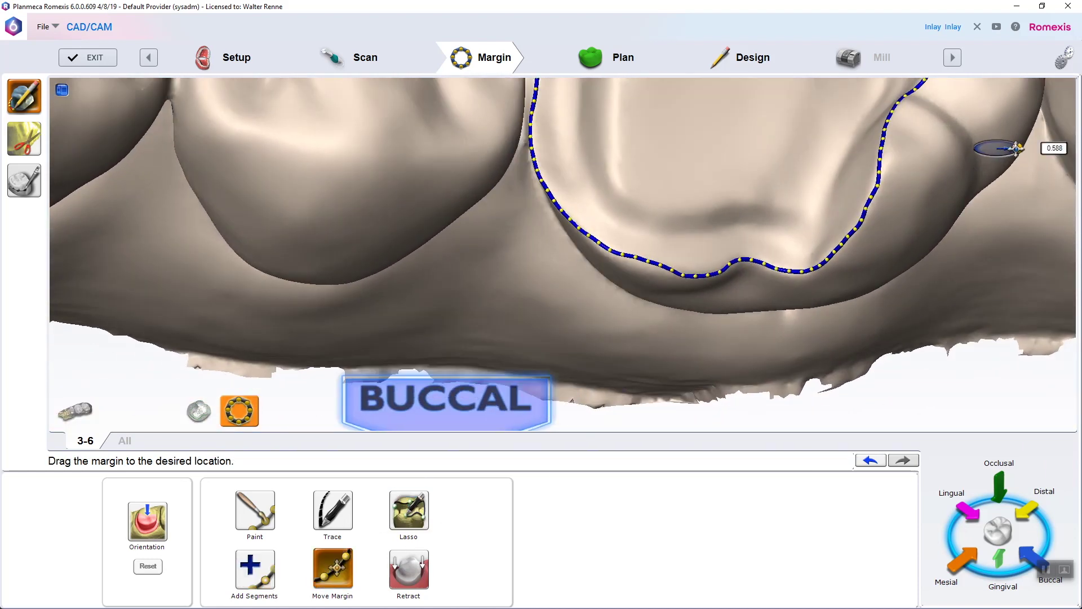
drag(641, 265, 641, 267)
scroll(717, 249, down, 5)
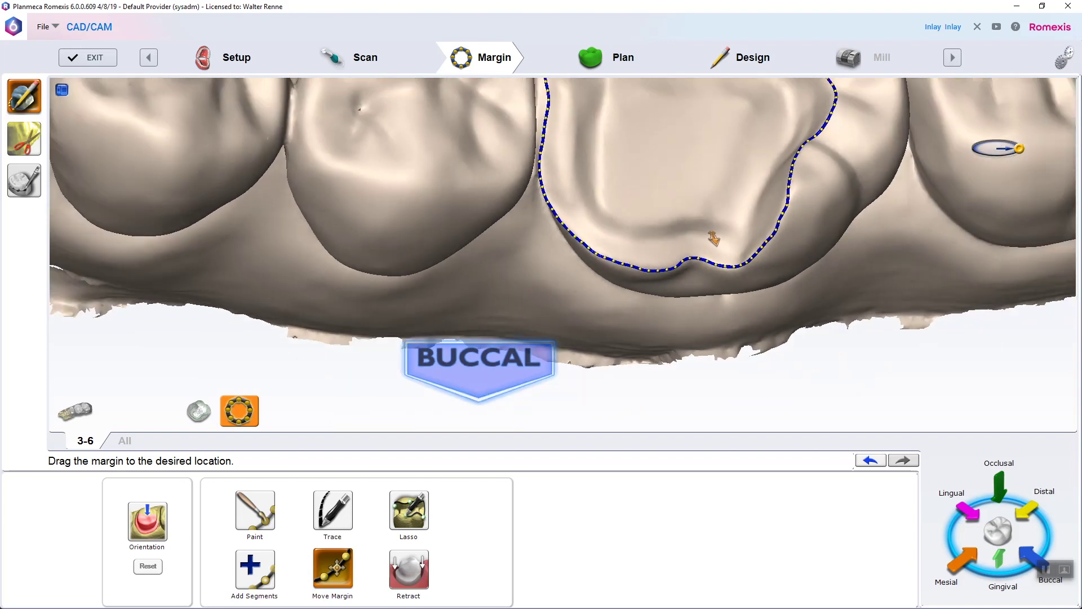
middle_drag(712, 237, 631, 268)
Switch to margin tracing and view the preparation on tooth 3-6 with its actual scan images.
click(324, 492)
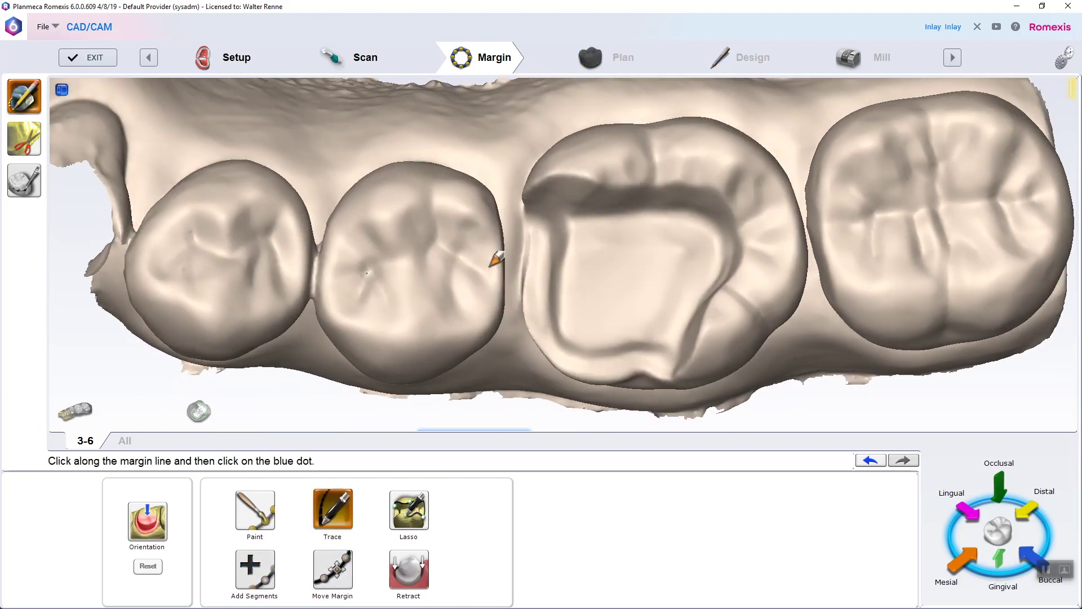
click(84, 399)
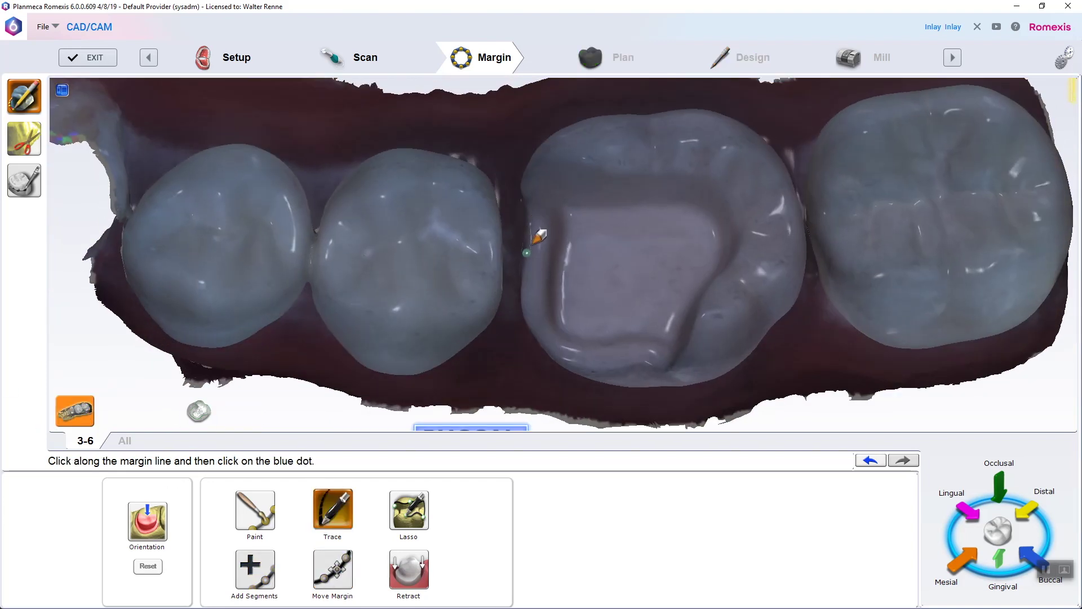
click(84, 403)
Examine the lower scan in a brighter ICE view in the Scan stage and return to the Margin stage.
click(370, 58)
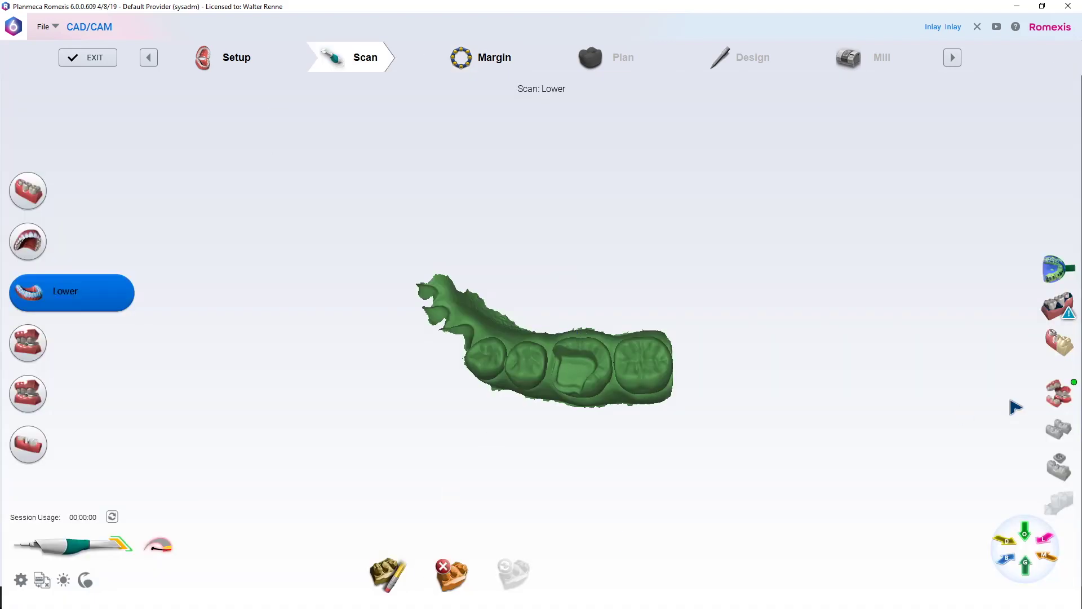
click(1065, 348)
scroll(654, 411, up, 6)
drag(1008, 342, 1009, 338)
right_drag(834, 334, 808, 348)
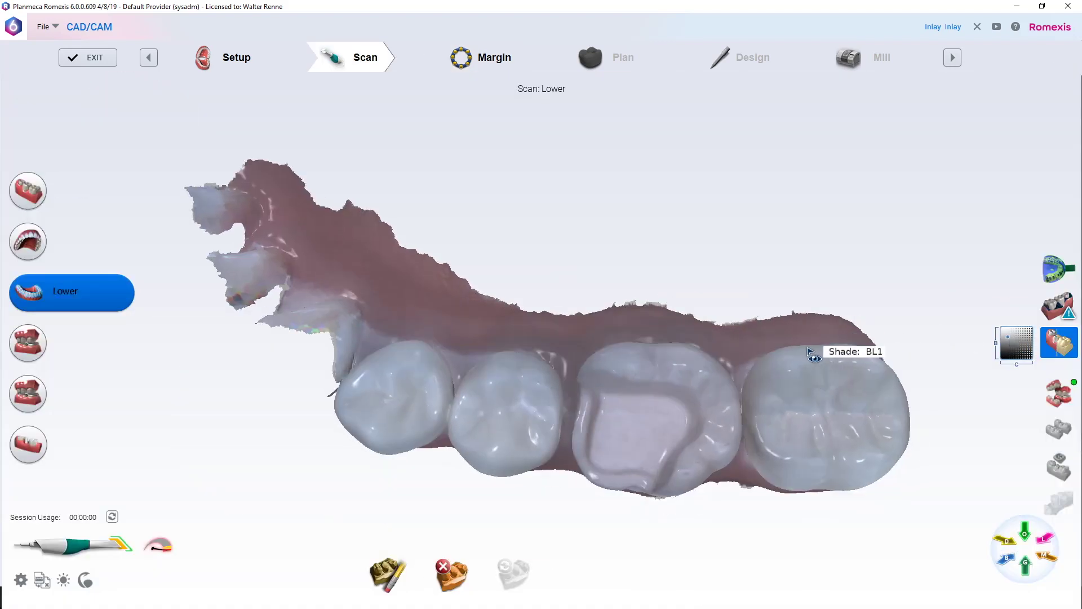
click(1067, 348)
click(489, 58)
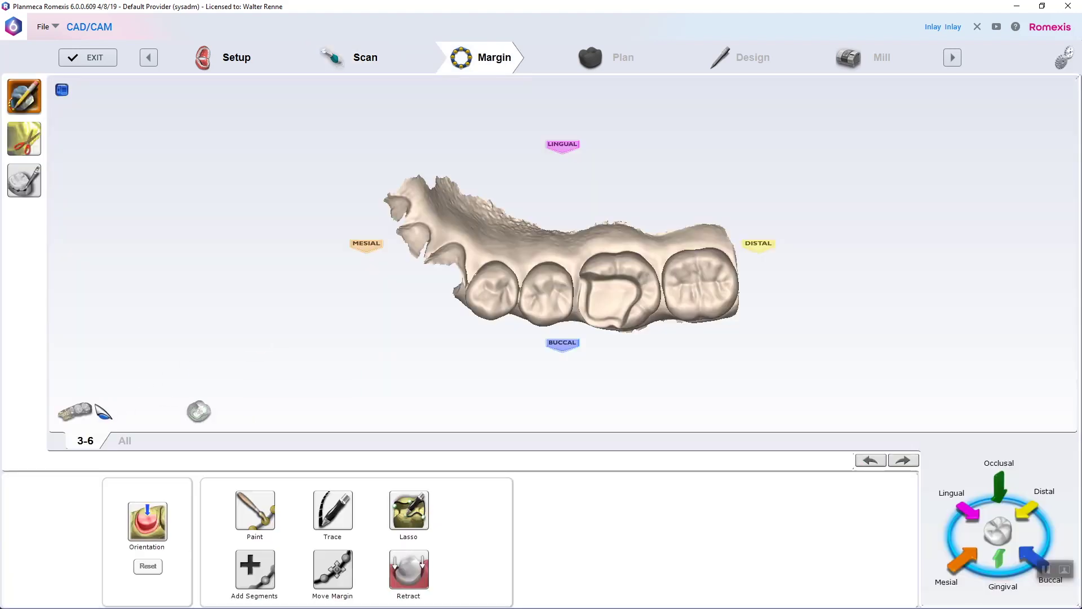
Trace a closed onlay margin around the preparation on tooth 3-6, checking the edge against the actual-colour scan.
click(84, 410)
scroll(594, 283, up, 5)
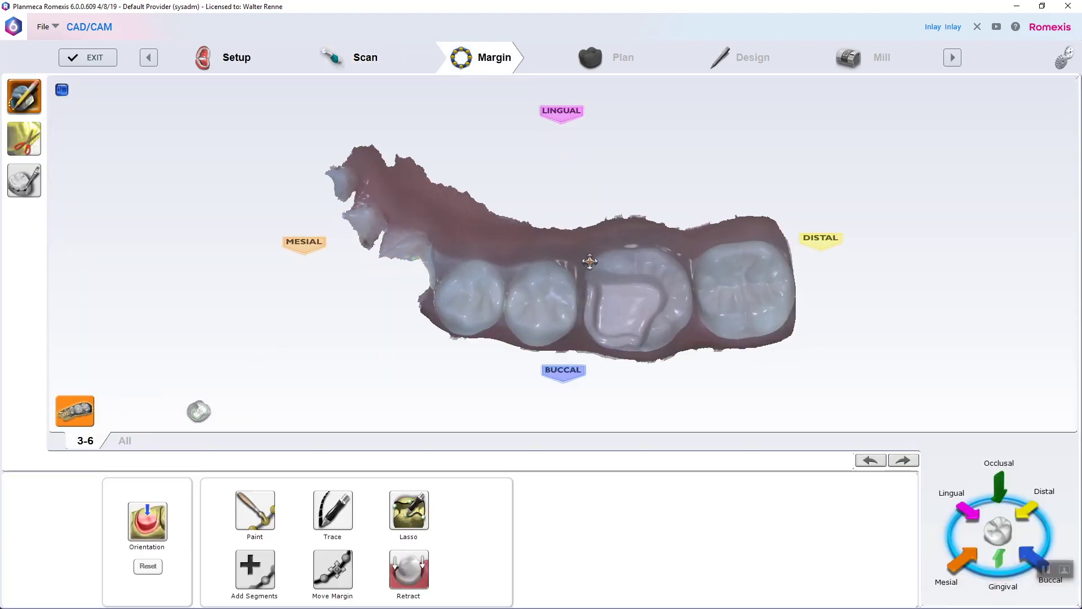
middle_drag(612, 336, 496, 231)
mouse_move(497, 232)
right_down()
mouse_move(524, 97)
mouse_move(531, 259)
right_up()
click(92, 415)
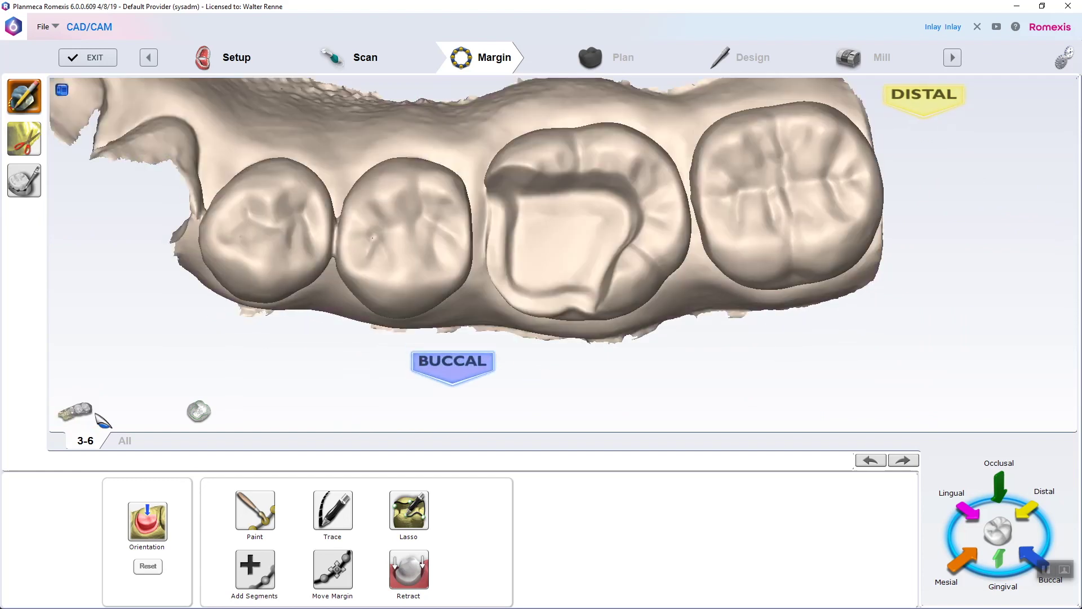
click(333, 511)
scroll(476, 276, up, 4)
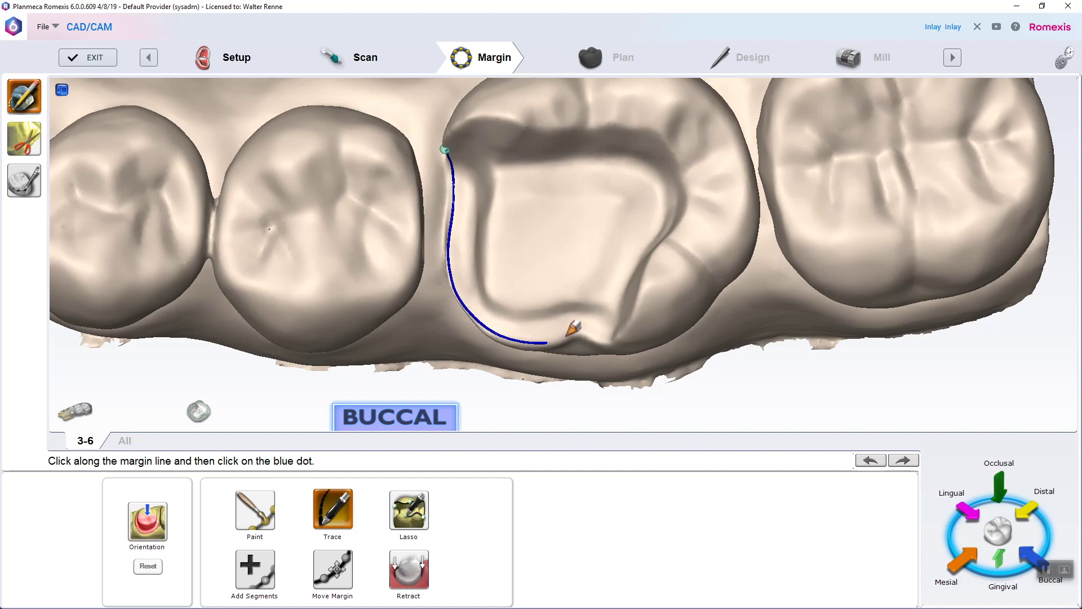
right_drag(648, 271, 646, 335)
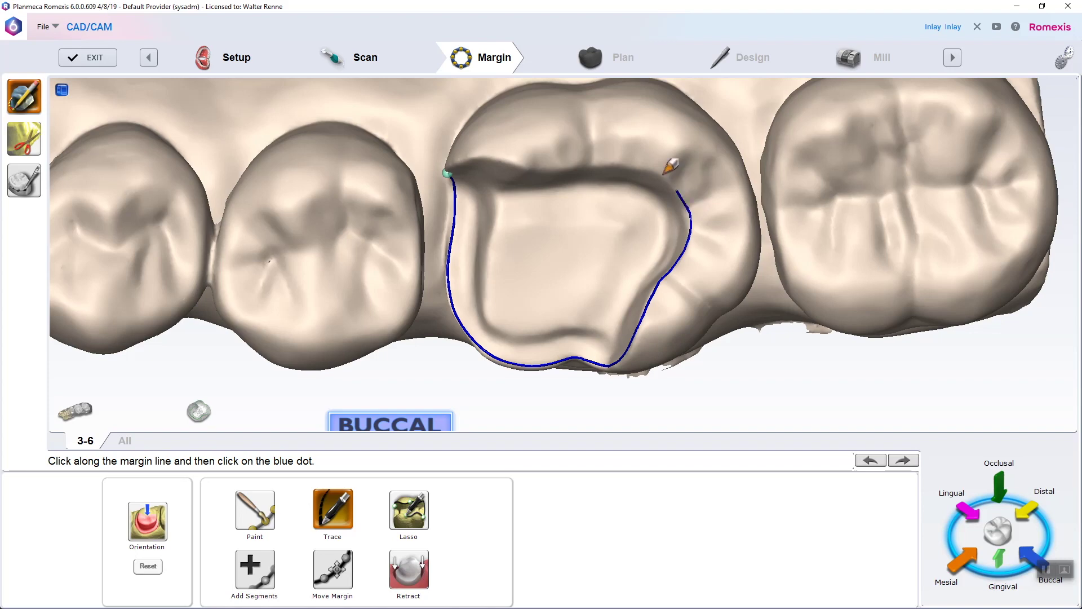
mouse_move(477, 159)
right_down()
mouse_move(580, 179)
mouse_move(530, 189)
right_up()
middle_drag(511, 172, 572, 314)
mouse_move(572, 313)
right_down()
mouse_move(600, 269)
mouse_move(575, 222)
right_up()
scroll(574, 222, up, 3)
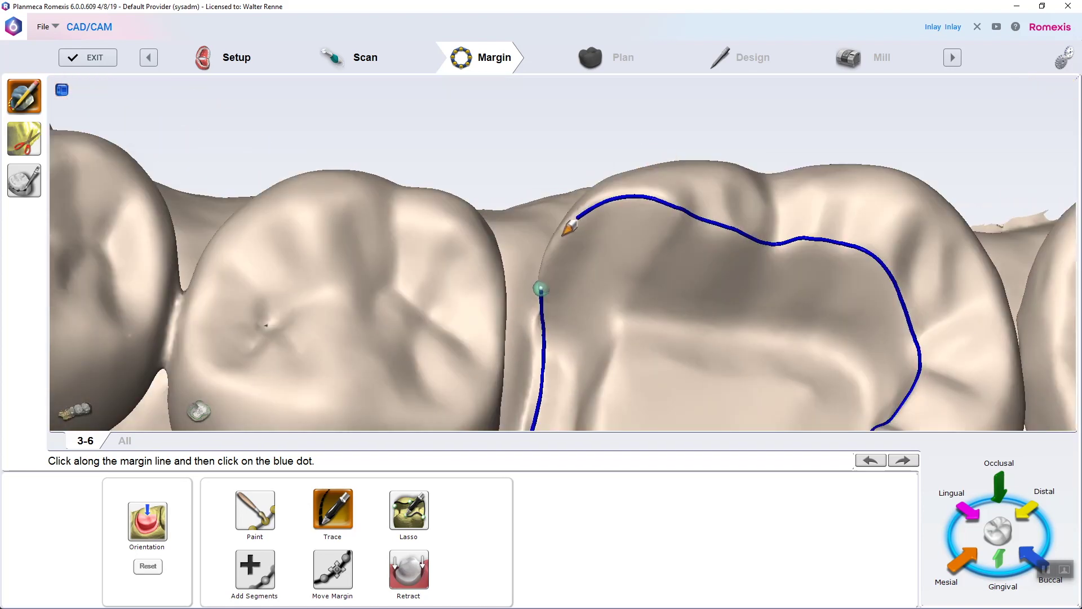
click(541, 288)
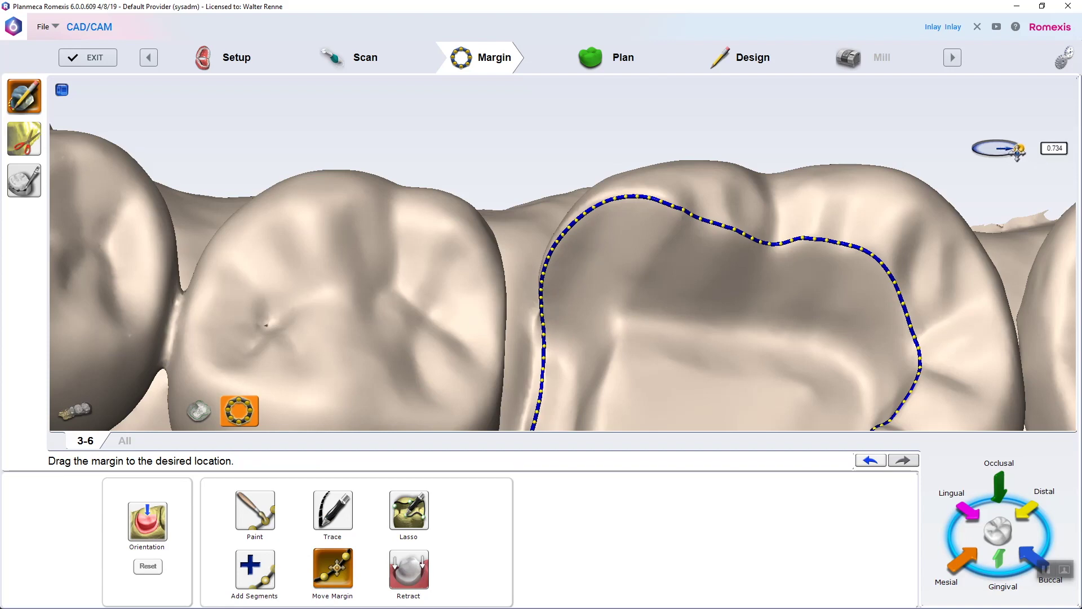
Refine the lingual and distal stretches of the traced margin on tooth 3-6 with Move Margin.
drag(593, 213, 595, 201)
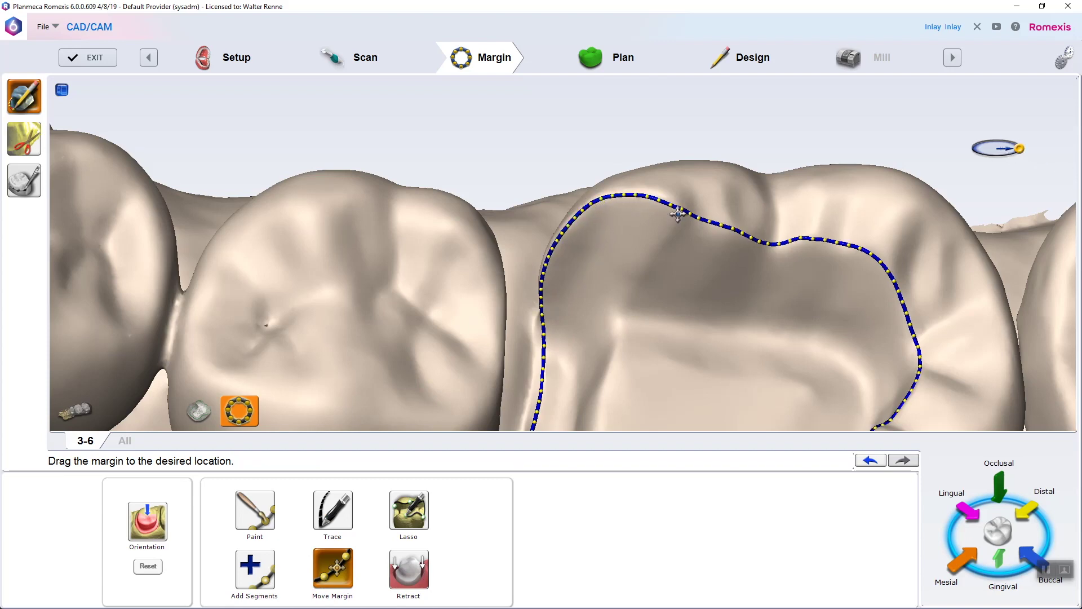
right_drag(679, 213, 761, 227)
drag(728, 206, 724, 191)
scroll(732, 271, up, 3)
right_drag(732, 270, 791, 215)
drag(831, 138, 832, 154)
middle_drag(981, 361, 696, 333)
scroll(696, 333, down, 2)
right_drag(696, 333, 743, 267)
drag(742, 242, 742, 243)
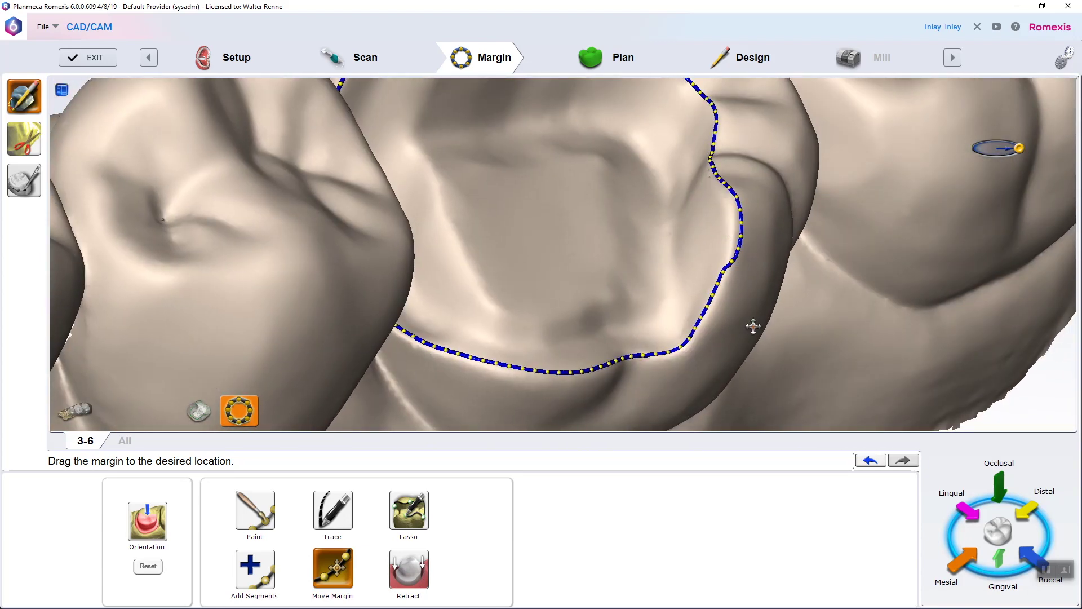
Refine the distobuccal and mesiobuccal parts of the traced margin so they follow the preparation edge.
right_drag(754, 324, 575, 219)
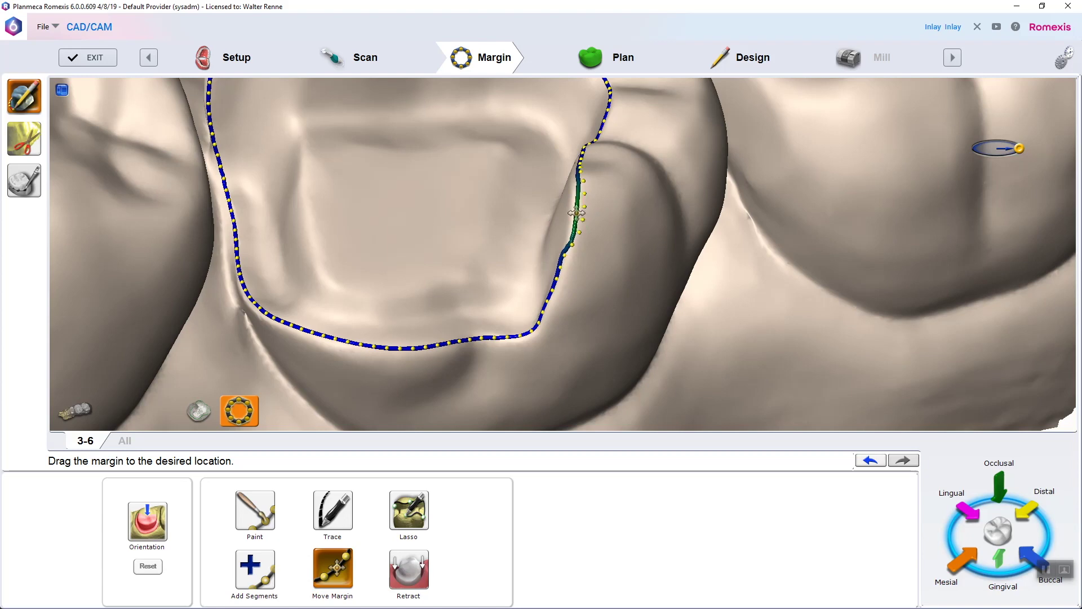
drag(577, 212, 578, 213)
right_drag(582, 293, 558, 296)
drag(555, 298, 555, 298)
right_drag(555, 298, 504, 307)
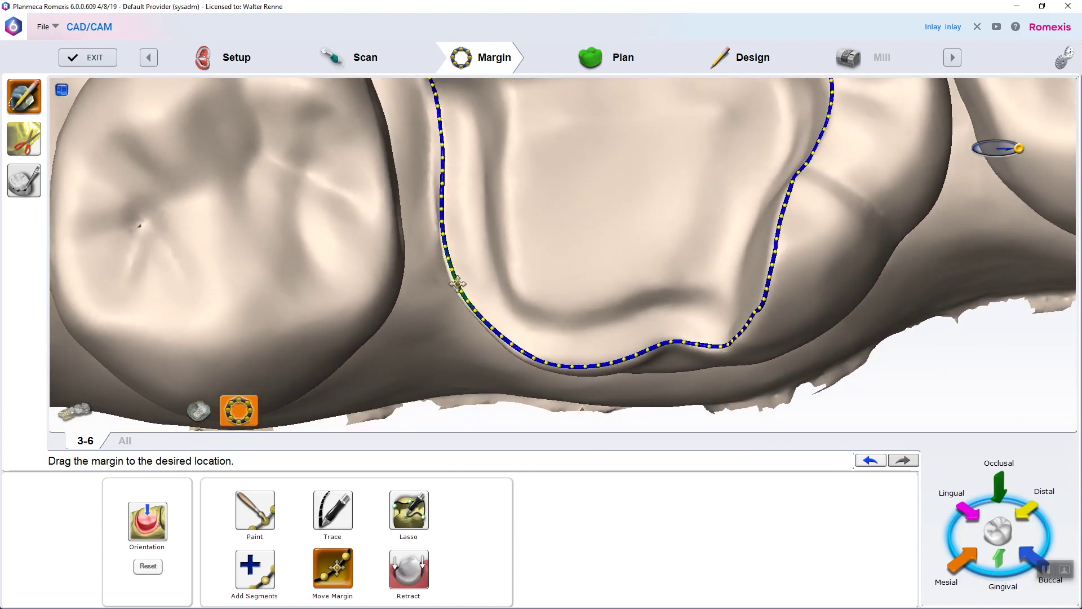
drag(457, 283, 454, 278)
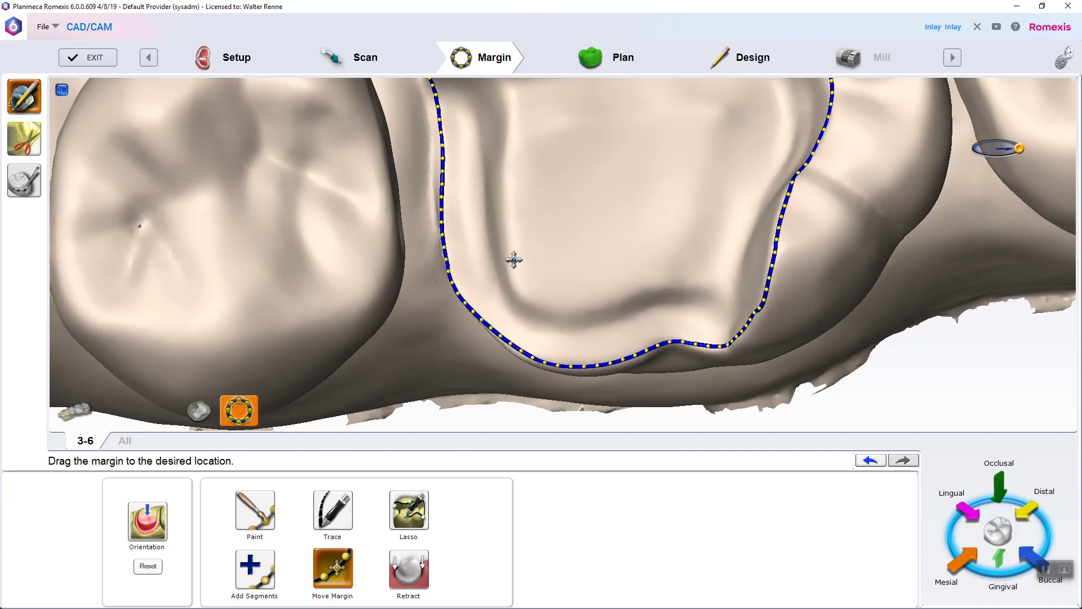
right_drag(490, 278, 663, 261)
right_drag(733, 357, 712, 385)
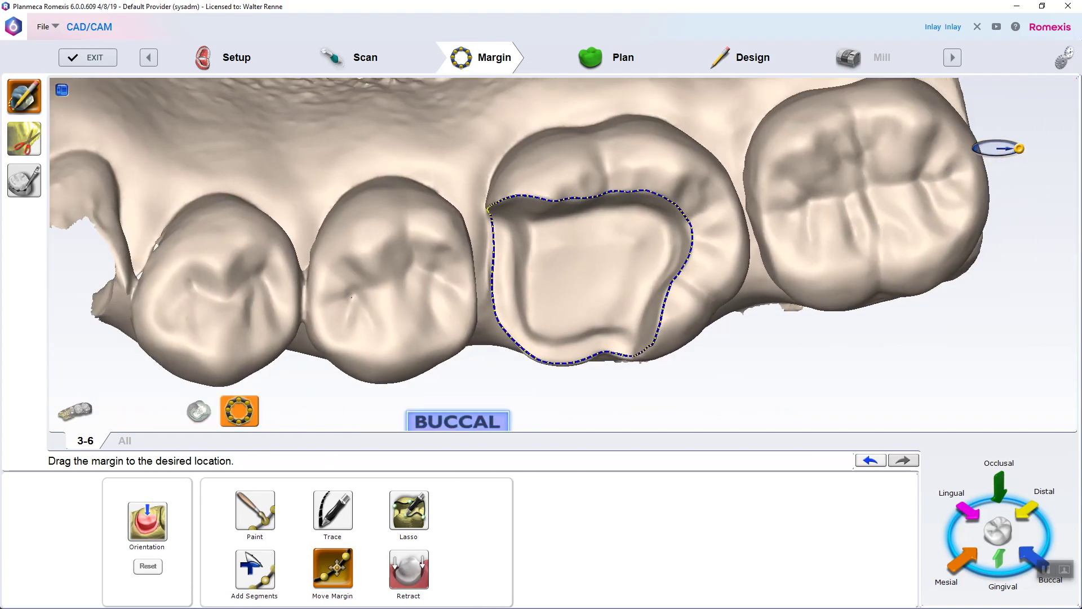
Redraw the complete onlay margin around the preparation on tooth 3-6 with the Lasso tool.
click(387, 516)
scroll(614, 326, up, 2)
right_drag(613, 322, 606, 258)
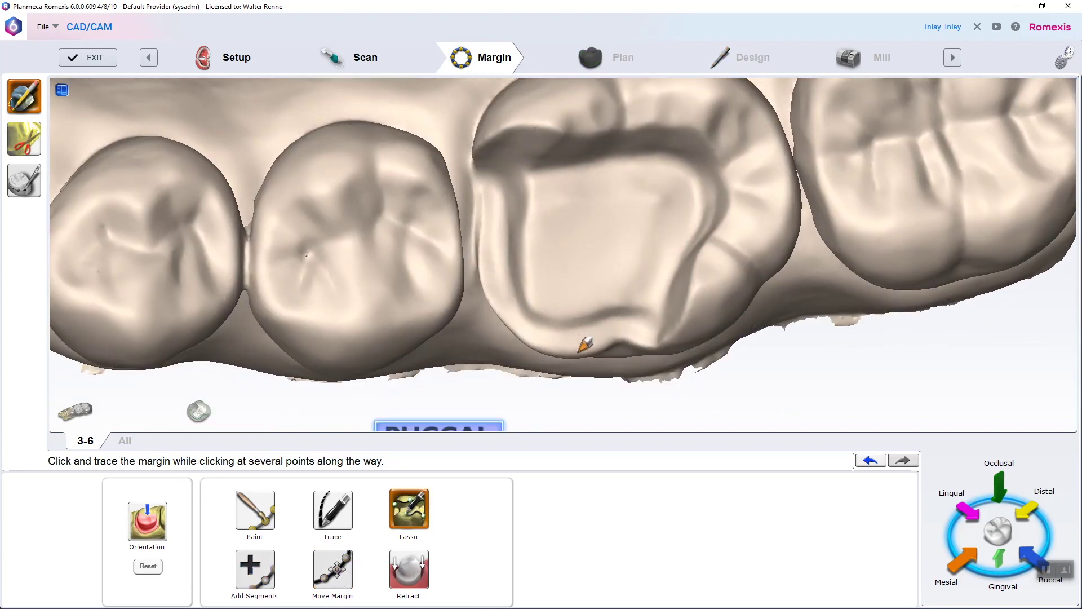
mouse_move(693, 123)
mouse_down()
mouse_move(496, 213)
mouse_move(501, 290)
mouse_move(578, 352)
mouse_up()
scroll(654, 214, down, 3)
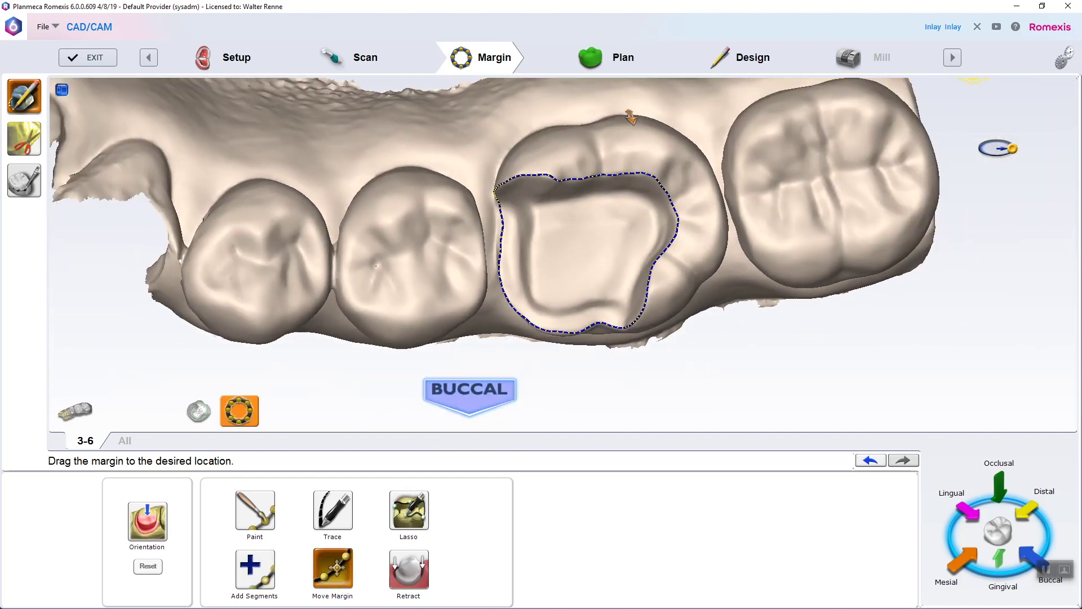
Select the whole of tooth 3-6 to separate it from the neighboring dentition, trimming the selection at the mesial contact.
click(24, 138)
scroll(391, 289, up, 5)
middle_drag(640, 340, 542, 300)
scroll(541, 300, up, 3)
middle_drag(394, 419, 361, 406)
click(230, 524)
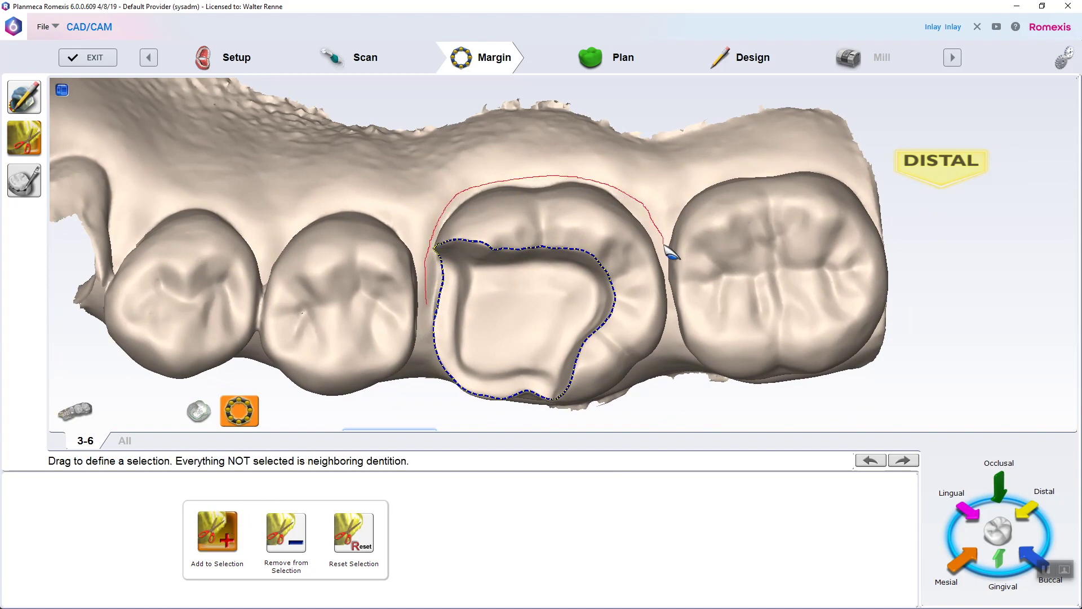
drag(675, 348, 676, 354)
right_drag(676, 355, 677, 241)
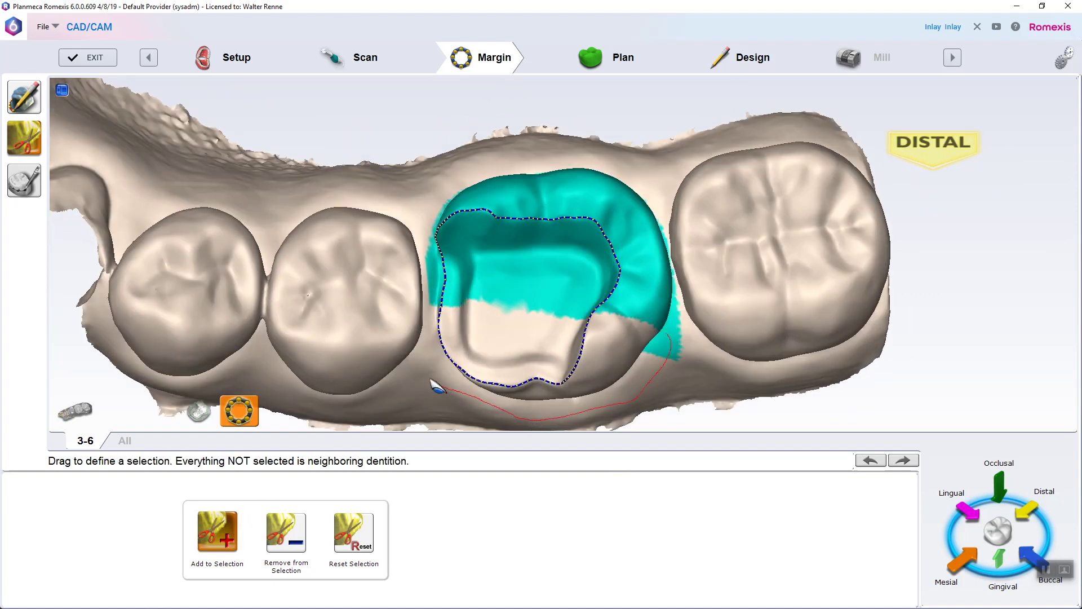
drag(570, 298, 587, 314)
click(302, 526)
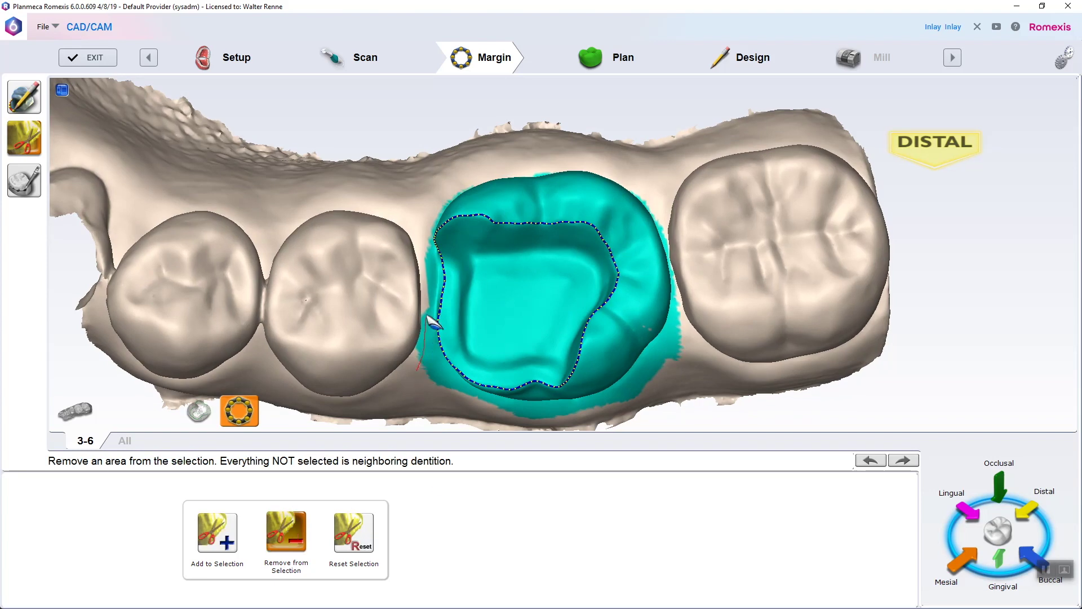
right_drag(436, 338, 651, 290)
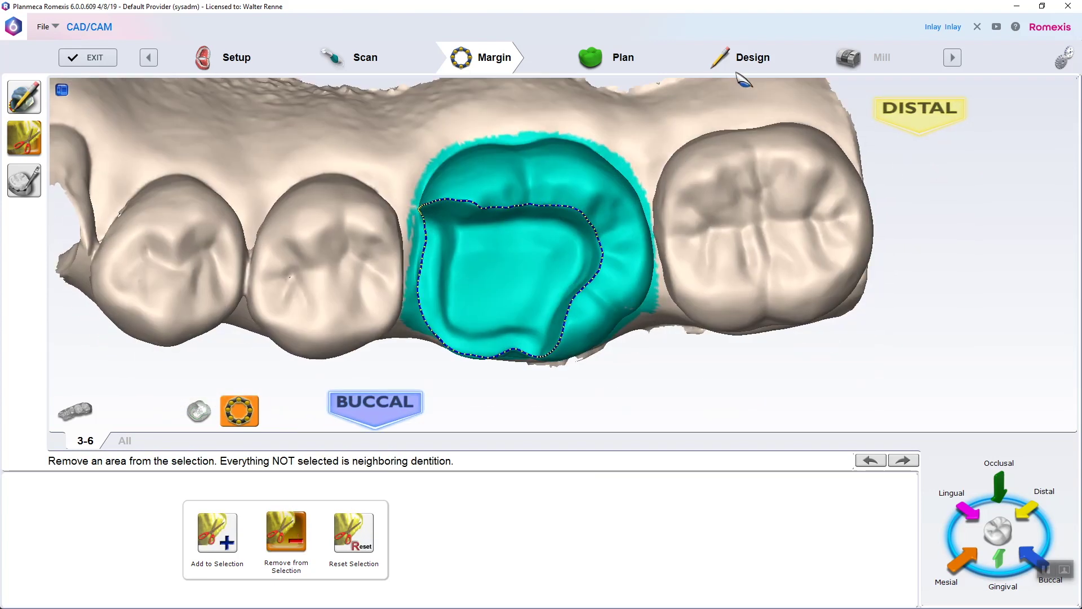
Enter the Plan stage and resize the tooth proposal on 3-6.
click(647, 60)
scroll(564, 316, up, 3)
right_drag(558, 338, 571, 218)
click(206, 529)
drag(669, 218, 667, 194)
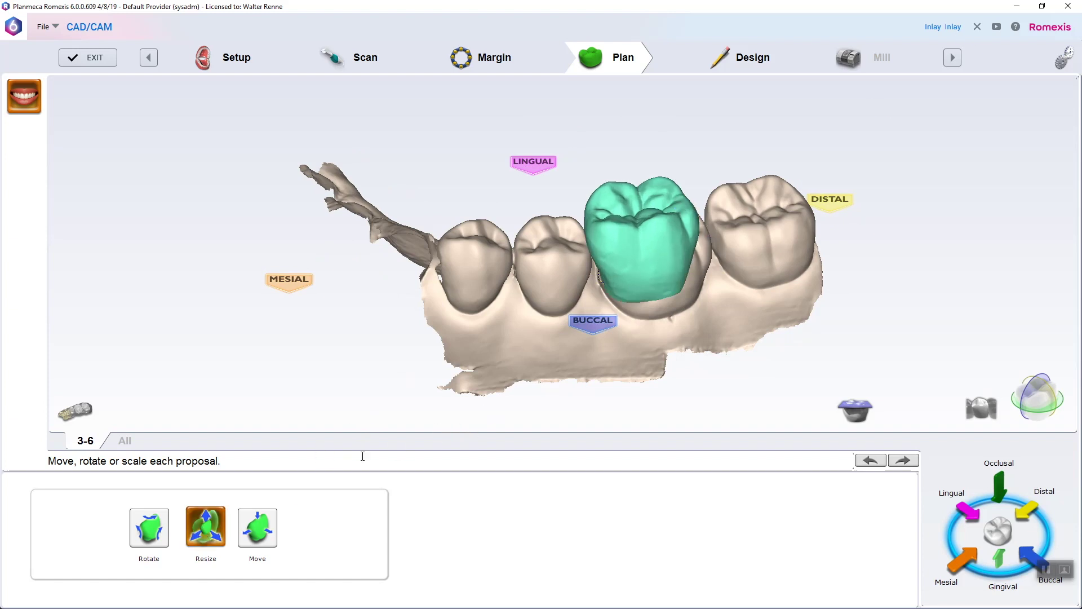
Move the tooth proposal down onto the preparation on 3-6, at the height of the adjacent teeth.
click(258, 528)
right_drag(572, 220, 582, 146)
drag(648, 217, 650, 259)
right_drag(650, 257, 632, 348)
drag(632, 347, 633, 330)
right_drag(632, 330, 679, 334)
Resize the 3-6 proposal from the occlusal side and shift it distally between the neighboring teeth.
scroll(678, 334, up, 4)
middle_drag(640, 412, 536, 379)
click(207, 526)
drag(516, 269, 522, 264)
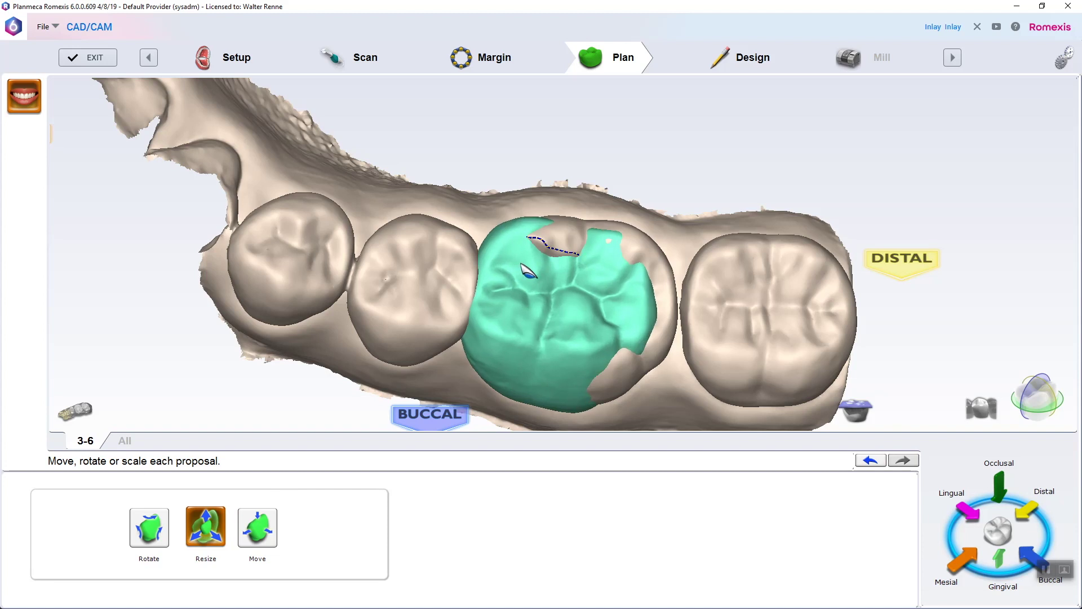
click(259, 527)
drag(512, 332, 543, 321)
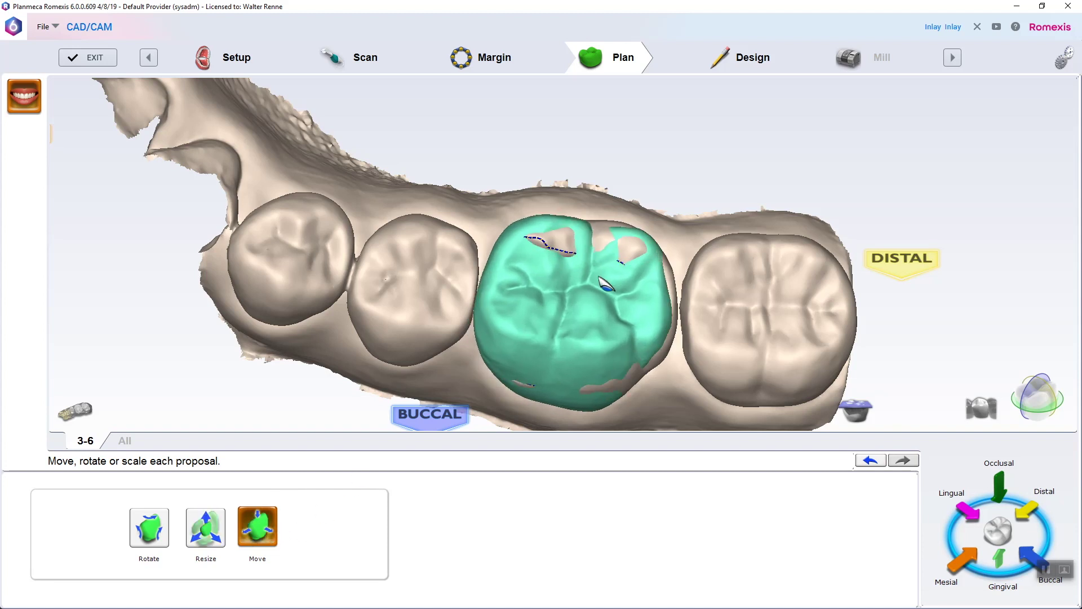
Generate the onlay in the Design stage and reshape its mesial side with Rubber Tooth.
click(752, 67)
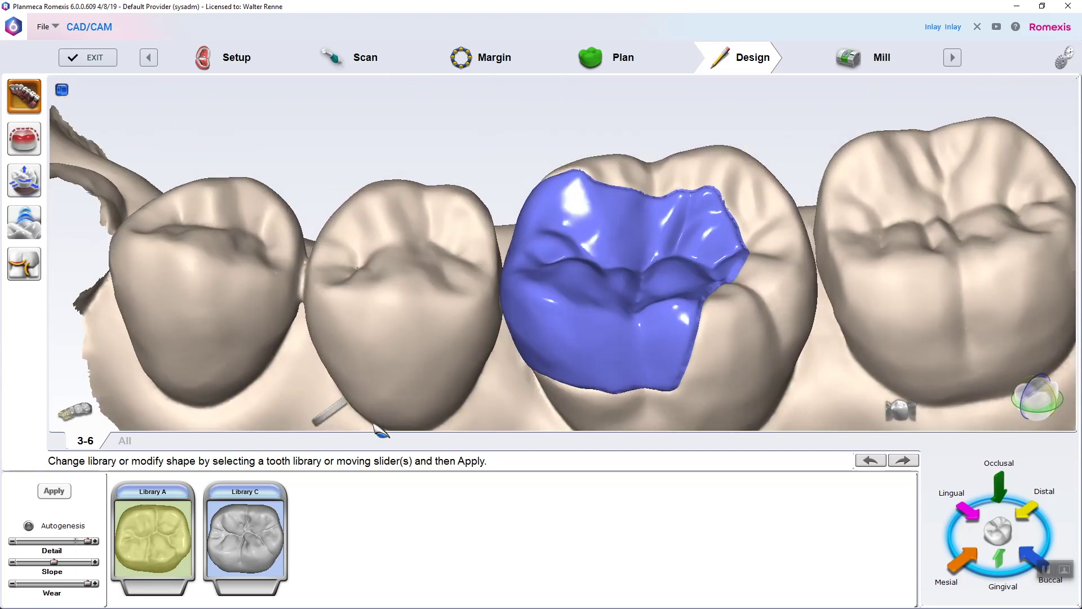
click(24, 222)
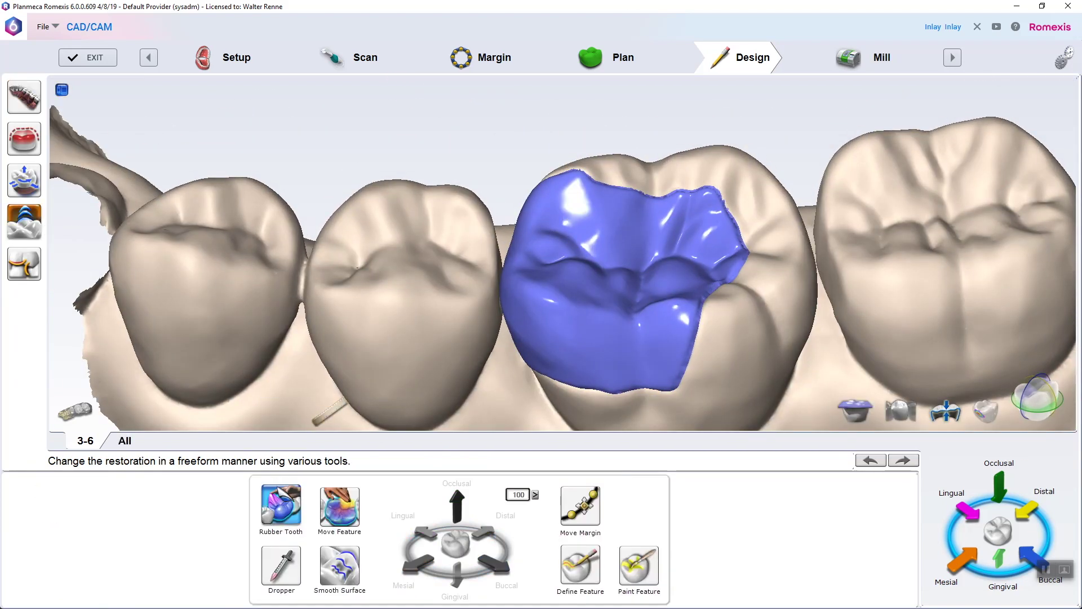
click(281, 505)
drag(536, 237, 532, 220)
right_drag(580, 147, 432, 218)
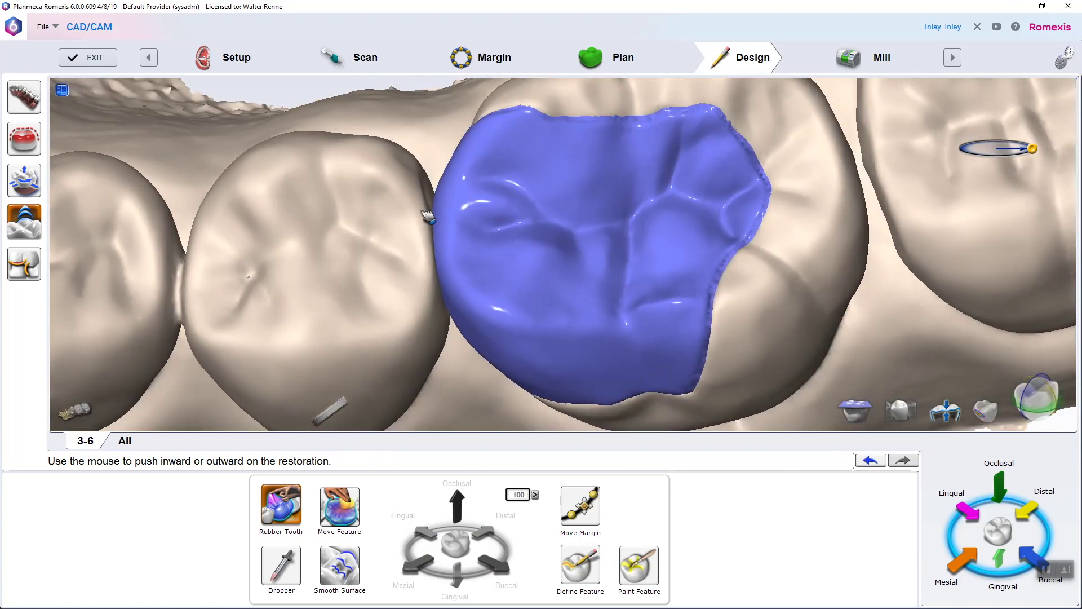
drag(452, 234, 460, 248)
scroll(672, 231, down, 3)
right_drag(672, 231, 564, 255)
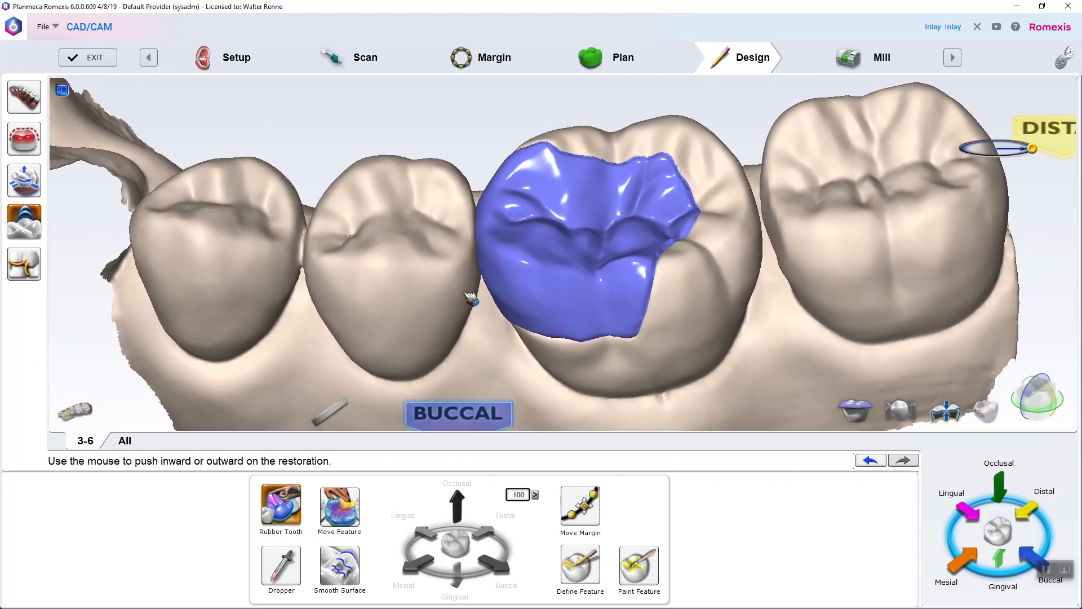
Reshape the onlay's occlusal surface with the Dropper and trace its buccal groove with Define Feature.
click(281, 566)
mouse_move(654, 260)
mouse_down()
mouse_move(515, 164)
mouse_move(507, 194)
mouse_up()
mouse_move(564, 254)
right_down()
mouse_move(729, 479)
mouse_move(516, 220)
mouse_move(584, 283)
right_up()
click(582, 564)
right_drag(632, 318, 633, 332)
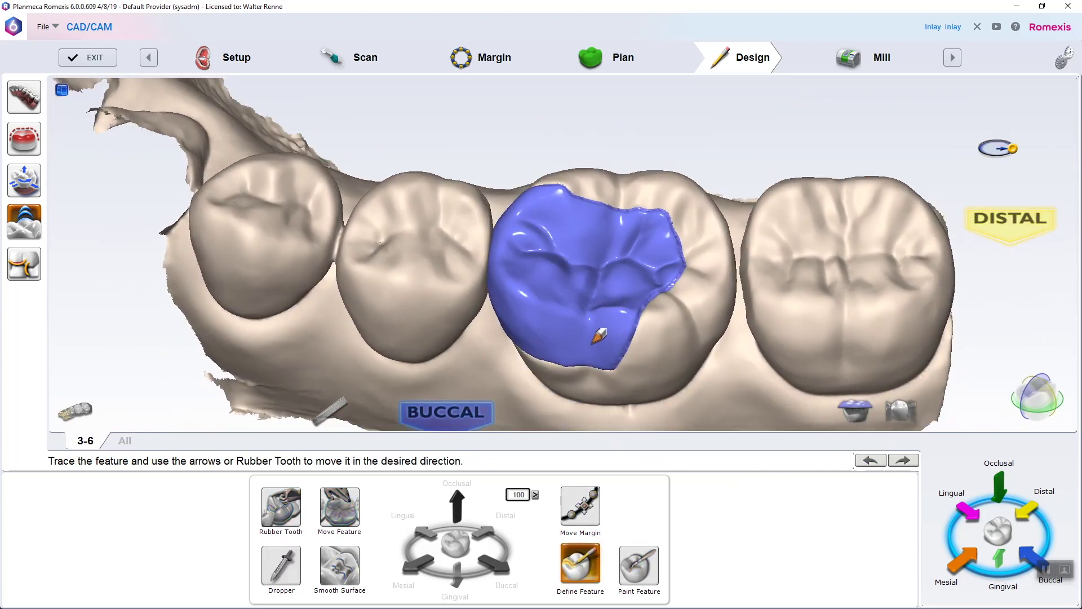
drag(588, 345, 592, 307)
click(589, 554)
right_drag(587, 295, 645, 333)
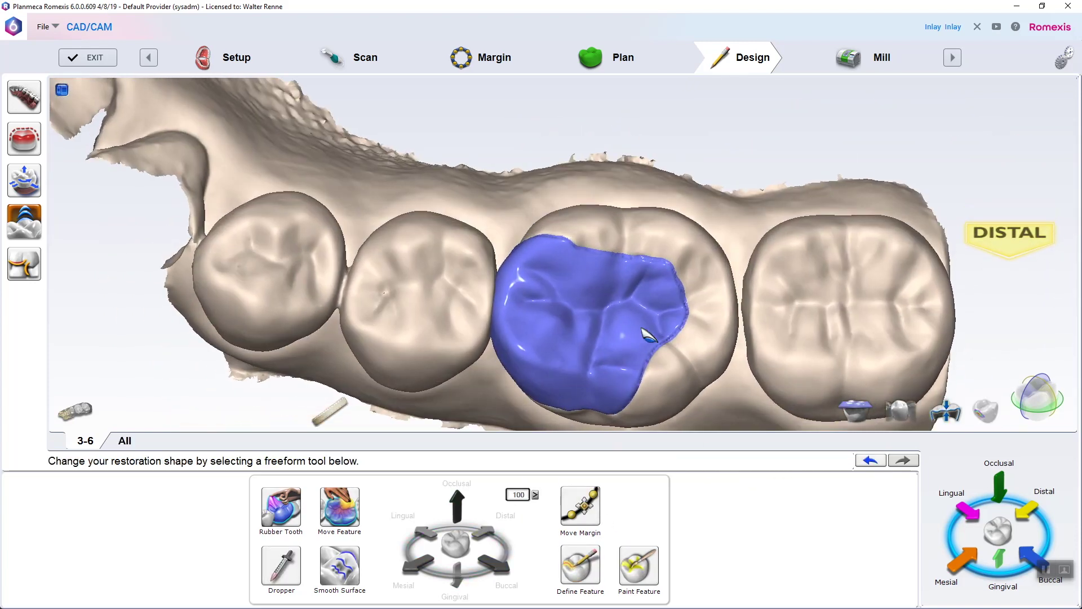
Define two fissure lines on the mesial half of the onlay's occlusal surface and move each one gingivally.
scroll(645, 333, up, 3)
click(582, 564)
drag(588, 271, 560, 321)
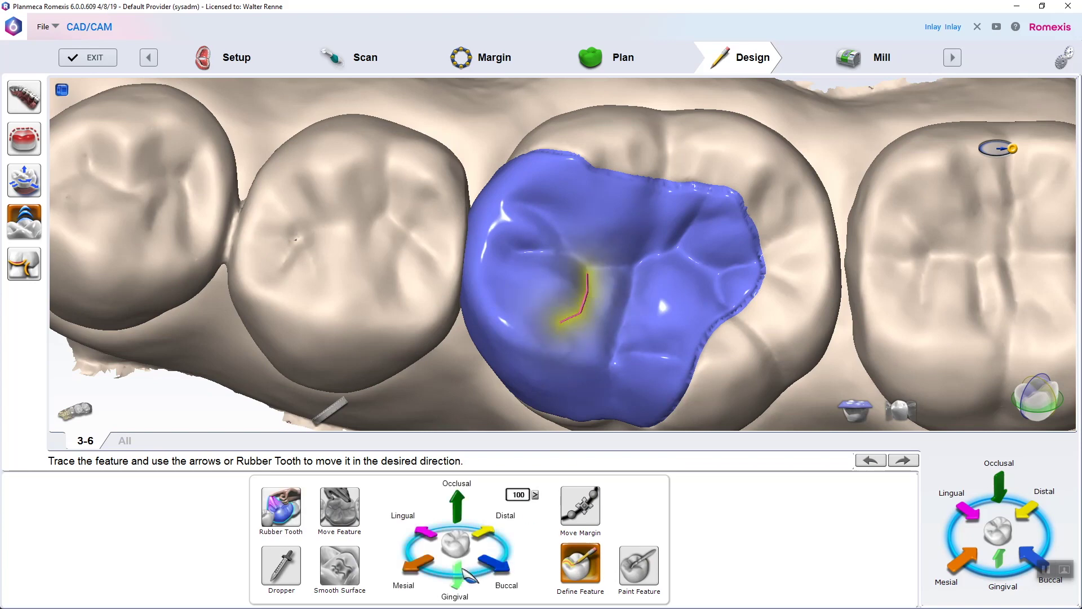
click(462, 569)
click(597, 247)
drag(537, 251, 496, 289)
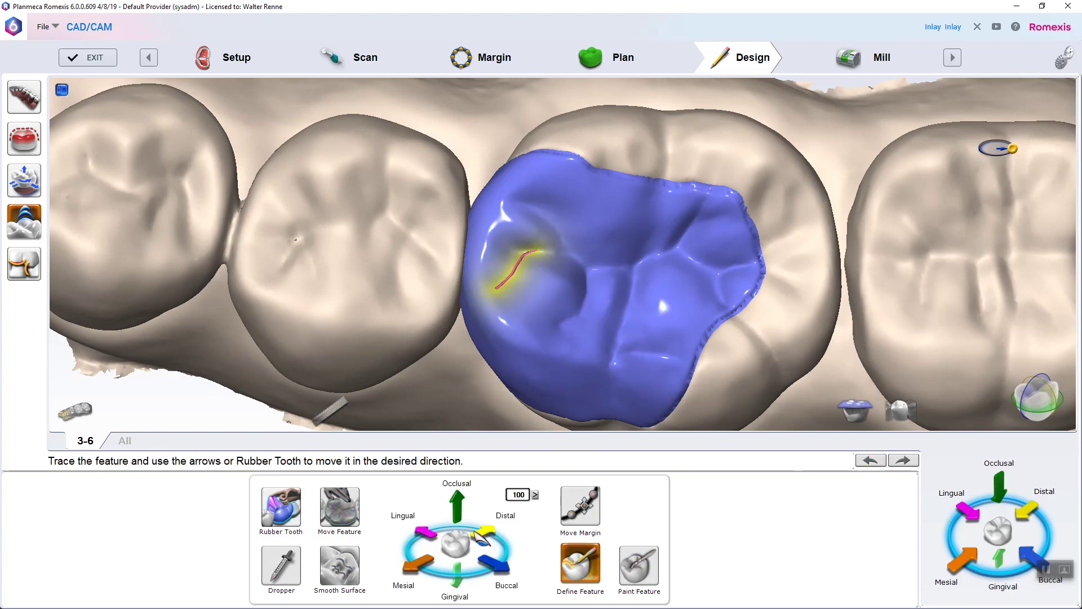
click(454, 576)
click(573, 559)
Inspect the onlay from the occlusal and buccal sides in the same colour as the surrounding teeth.
scroll(733, 217, down, 3)
mouse_move(733, 217)
right_down()
mouse_move(752, 230)
mouse_move(724, 194)
right_up()
key(space)
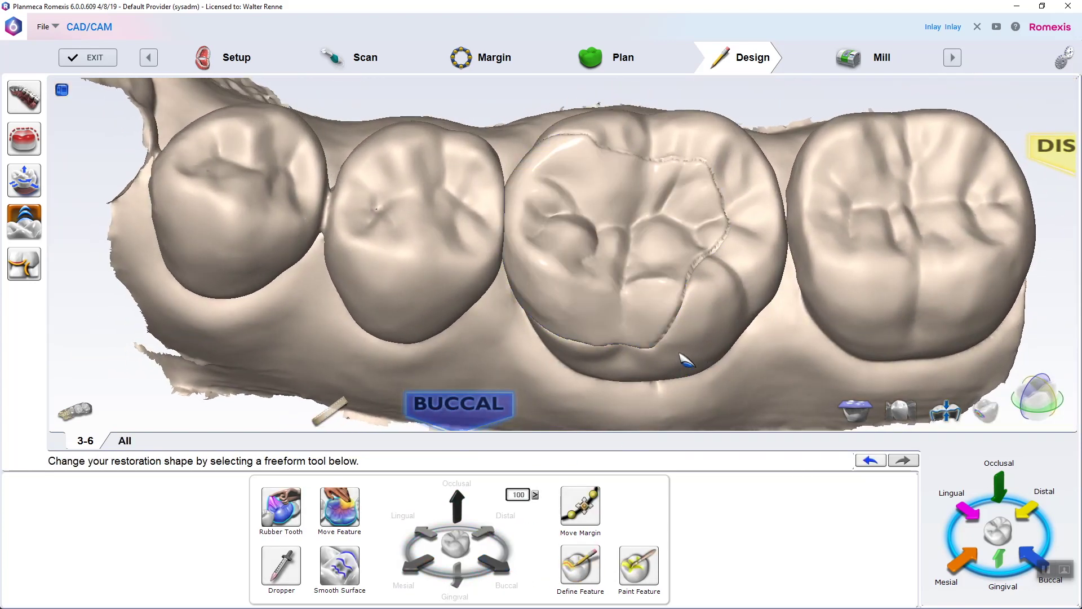
right_drag(676, 352, 663, 192)
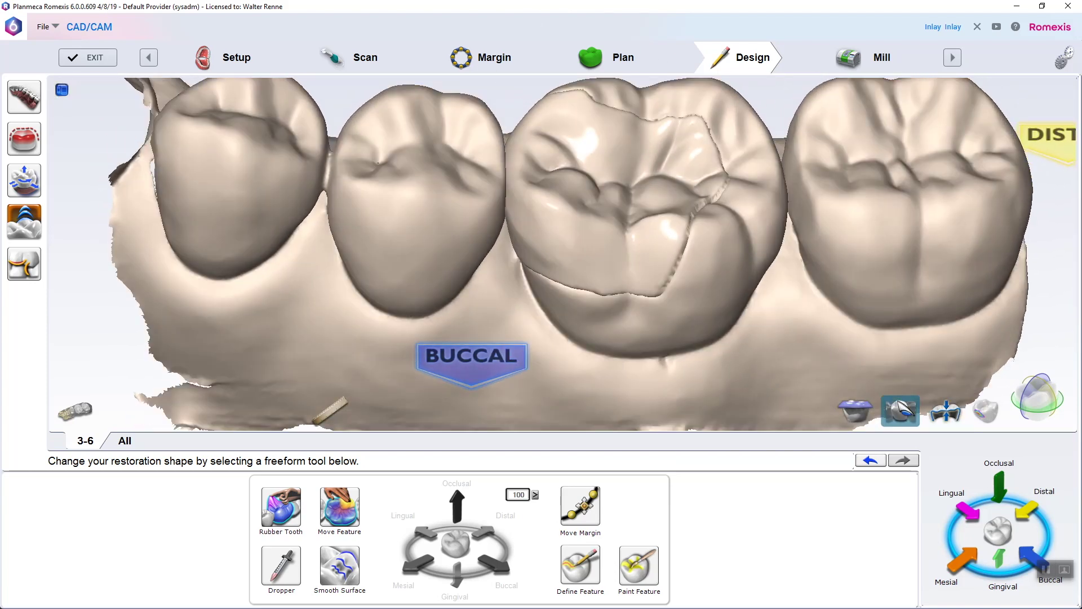
key(space)
Display the contact map with the neighboring teeth hidden and smooth the onlay's mesial contact area with Smooth Surface.
click(900, 411)
click(986, 411)
right_drag(829, 316, 904, 320)
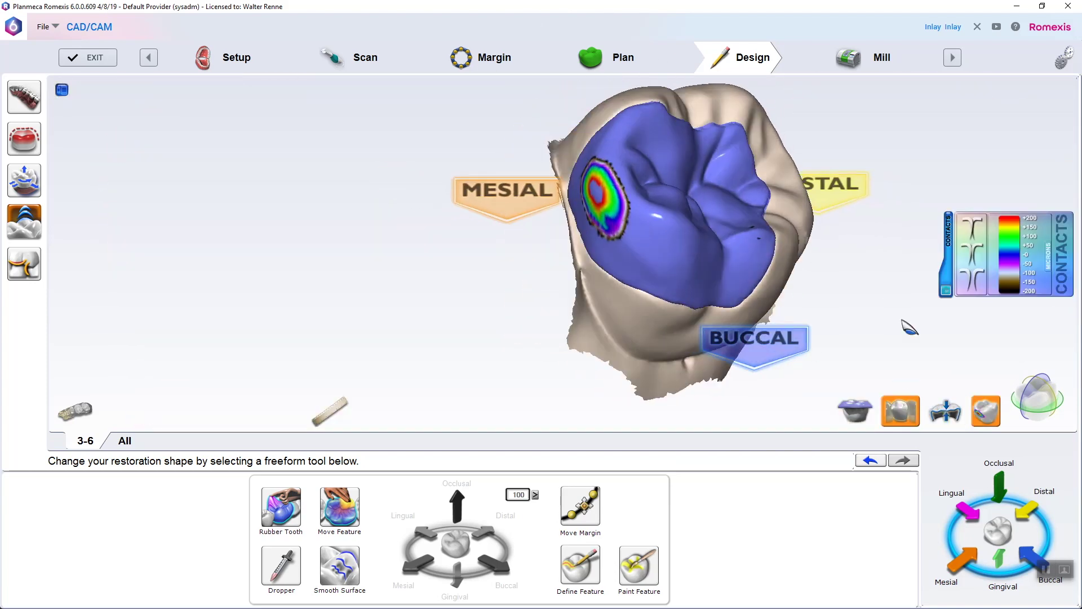
click(348, 567)
right_drag(806, 268, 834, 272)
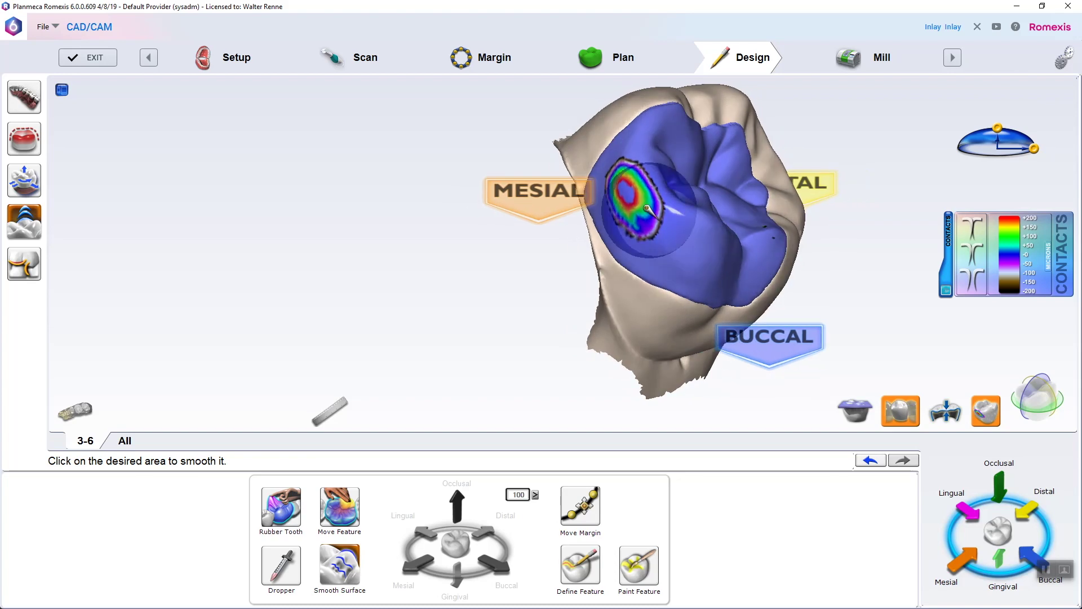
drag(640, 204, 627, 197)
right_drag(798, 244, 739, 282)
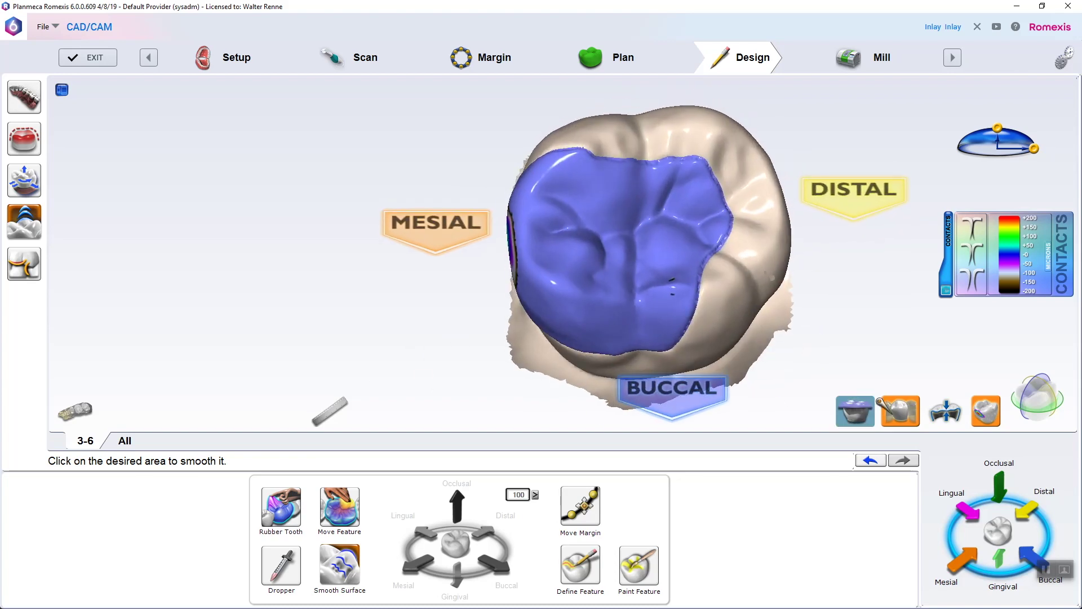
Check the smoothed onlay from the occlusal side, toggling the display of the neighboring teeth.
click(900, 411)
scroll(783, 221, down, 2)
right_drag(781, 219, 739, 282)
click(903, 416)
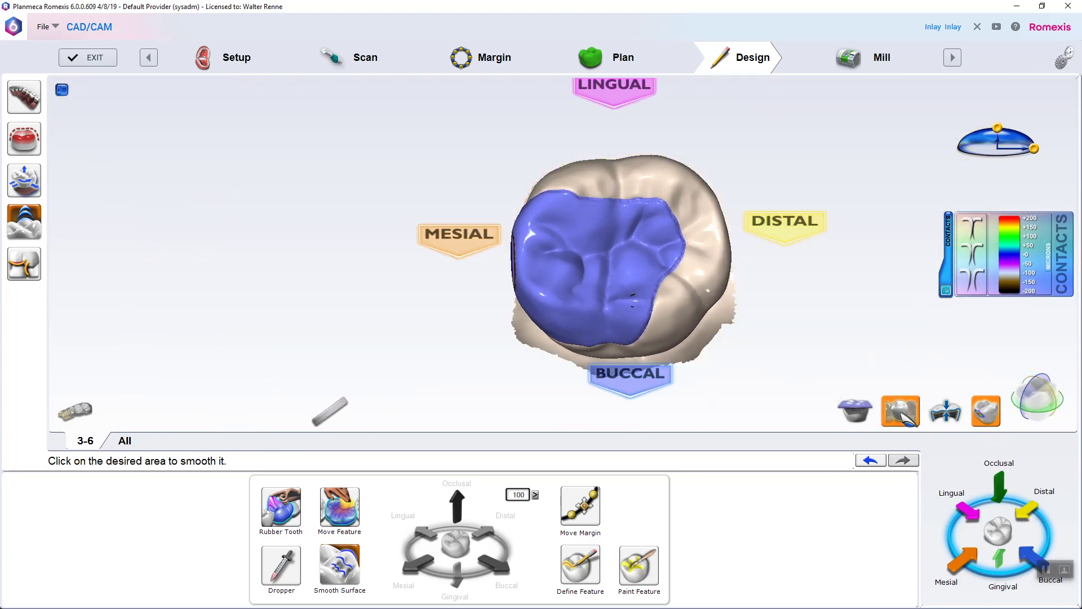
Display the opposing bite and neighboring teeth with the contact map, and refine the onlay's bite contacts at strength -80.
click(900, 411)
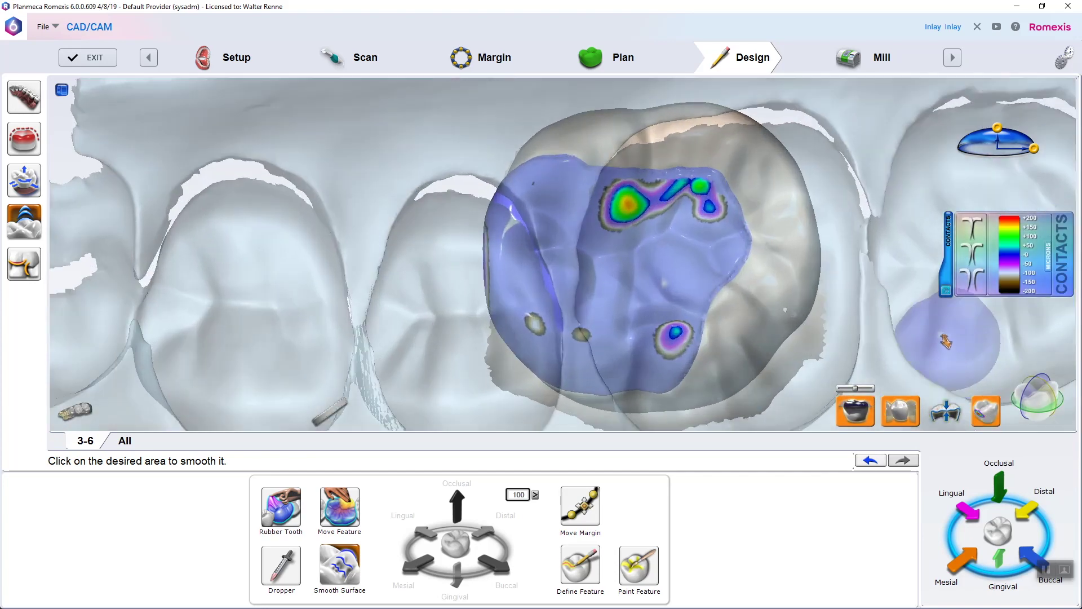
middle_drag(946, 341, 841, 316)
right_drag(884, 235, 834, 236)
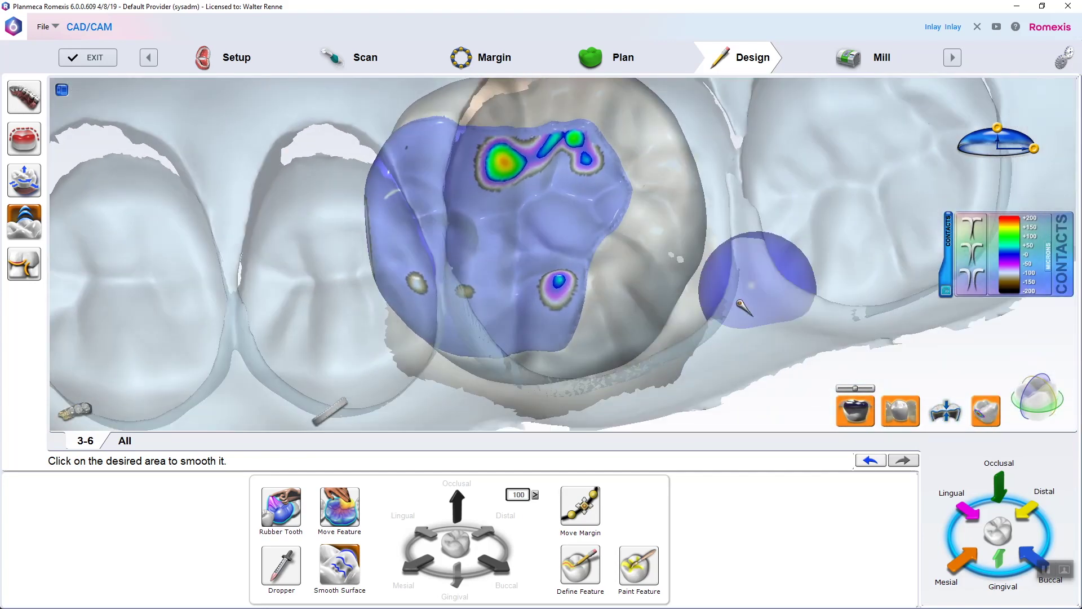
click(24, 263)
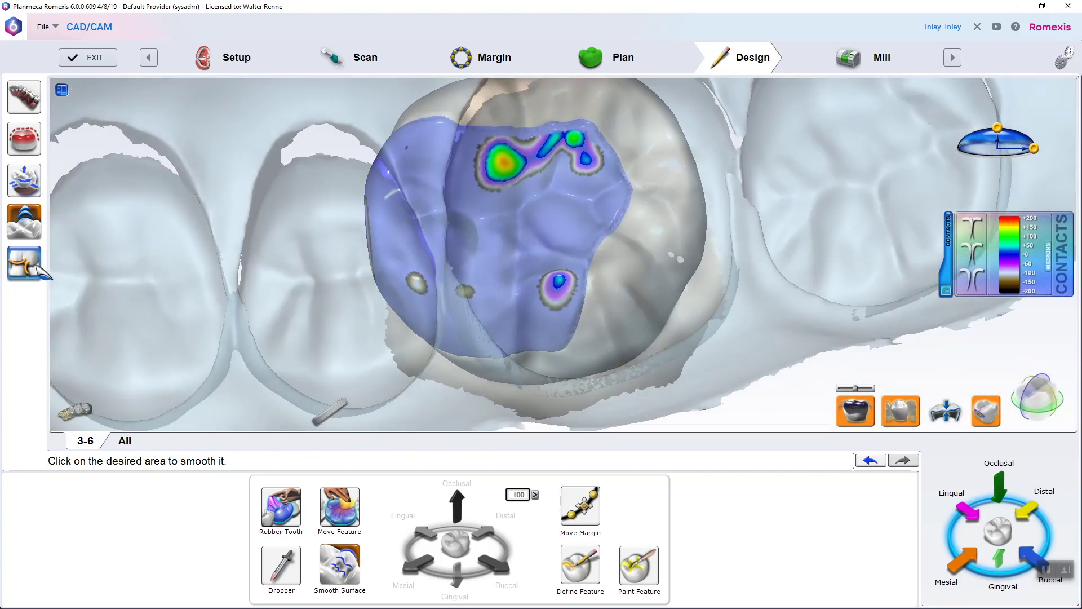
drag(627, 148, 535, 121)
drag(547, 226, 597, 242)
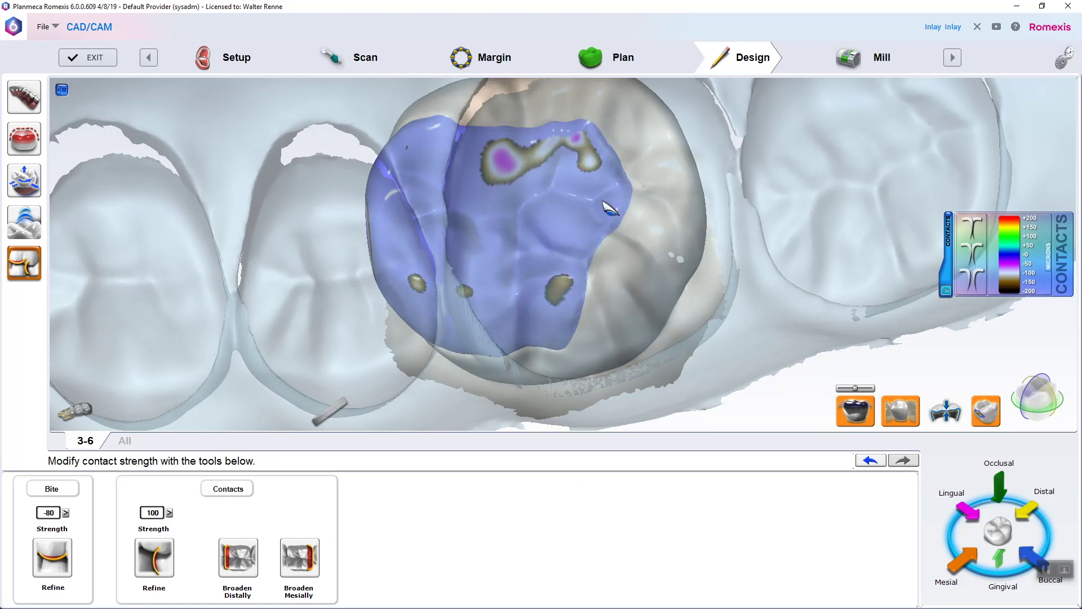
right_drag(607, 205, 626, 248)
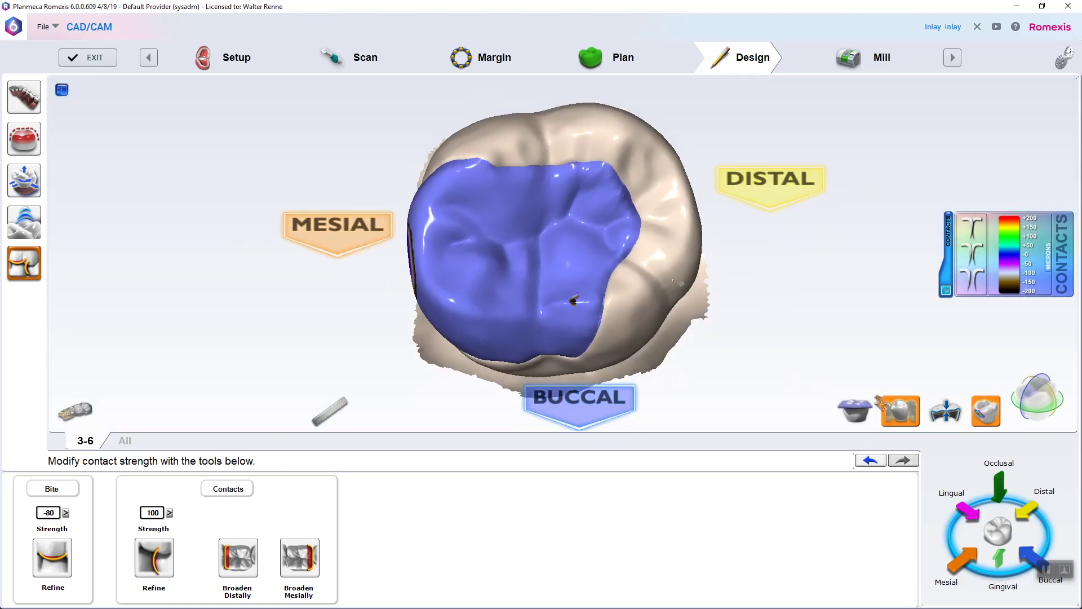
Examine the onlay's material thickness map from several angles, then turn it off and view the onlay among the neighboring teeth.
click(946, 412)
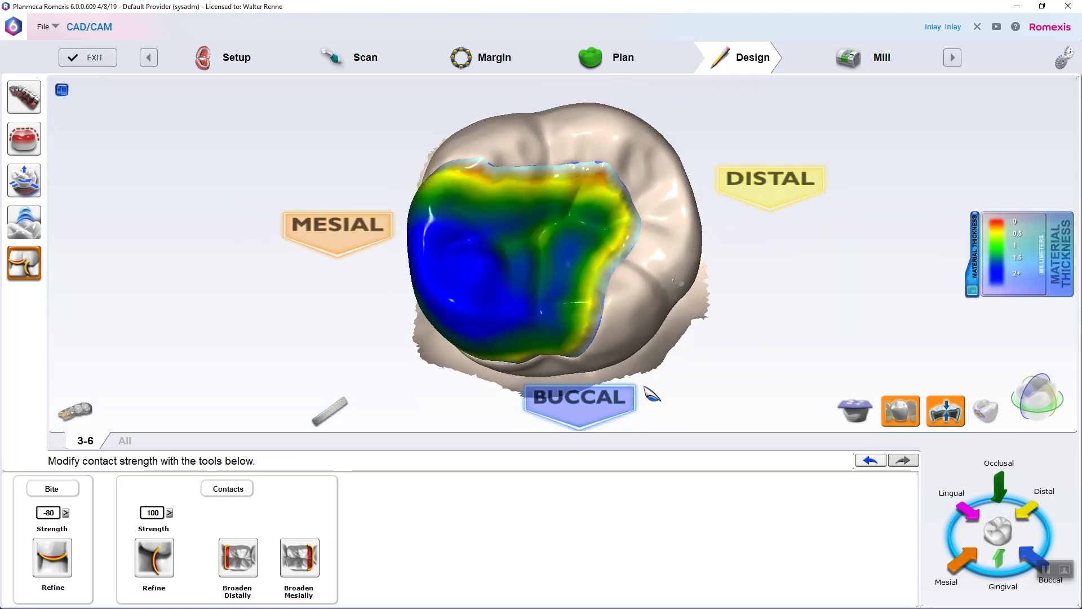
right_drag(647, 393, 614, 344)
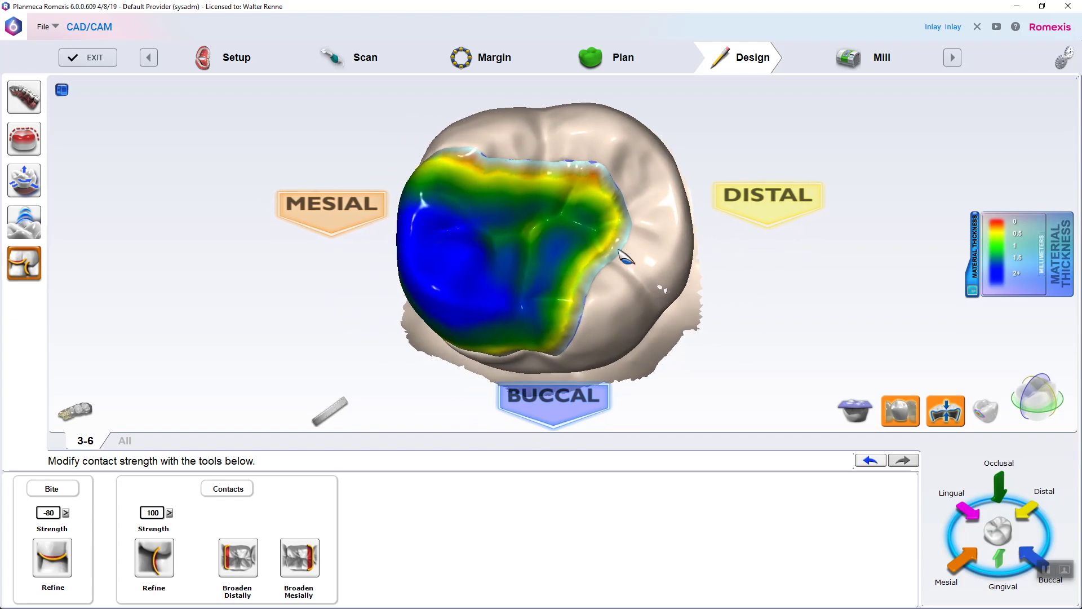
right_drag(618, 235, 781, 119)
right_drag(831, 89, 631, 170)
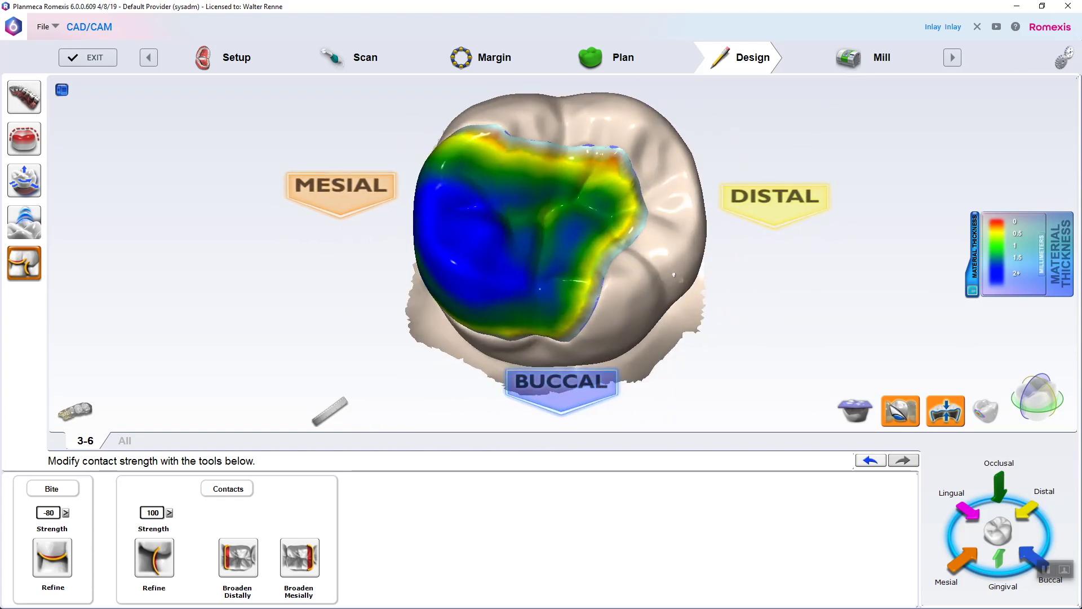
click(900, 411)
right_drag(804, 297, 834, 231)
click(946, 411)
right_drag(943, 422, 679, 433)
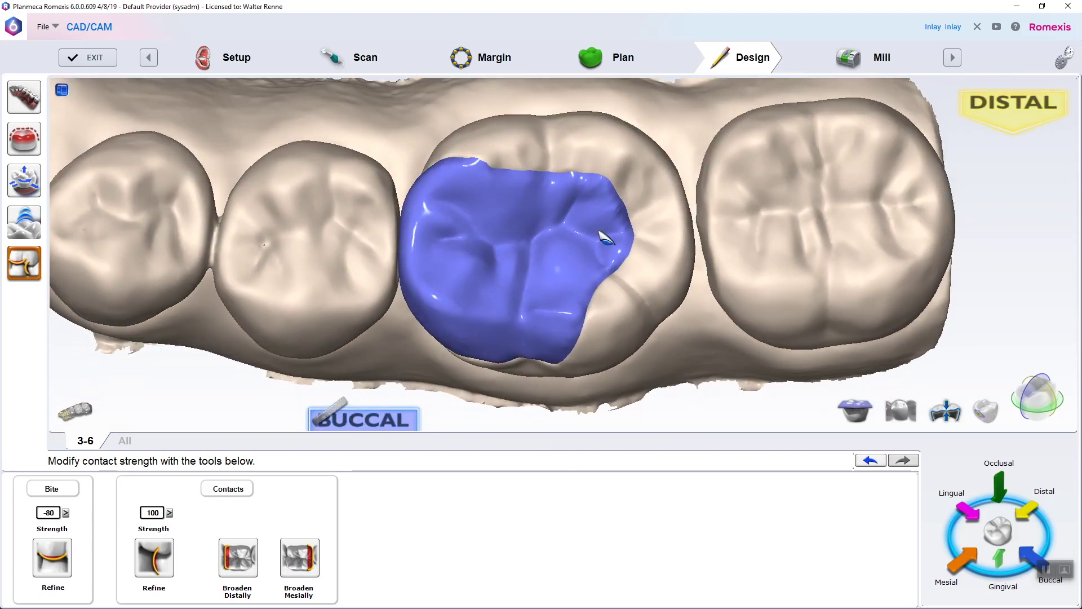
right_drag(728, 271, 566, 259)
Proceed to the milling stage and simulate milling the onlay from the I12 - Vertical block with the Standard setting.
click(843, 57)
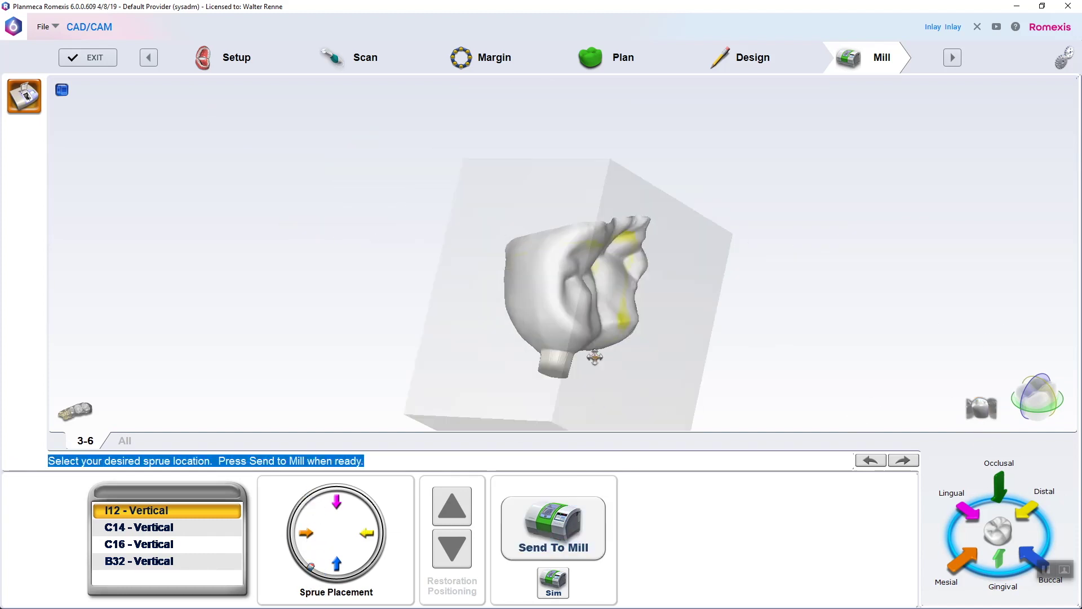
click(553, 582)
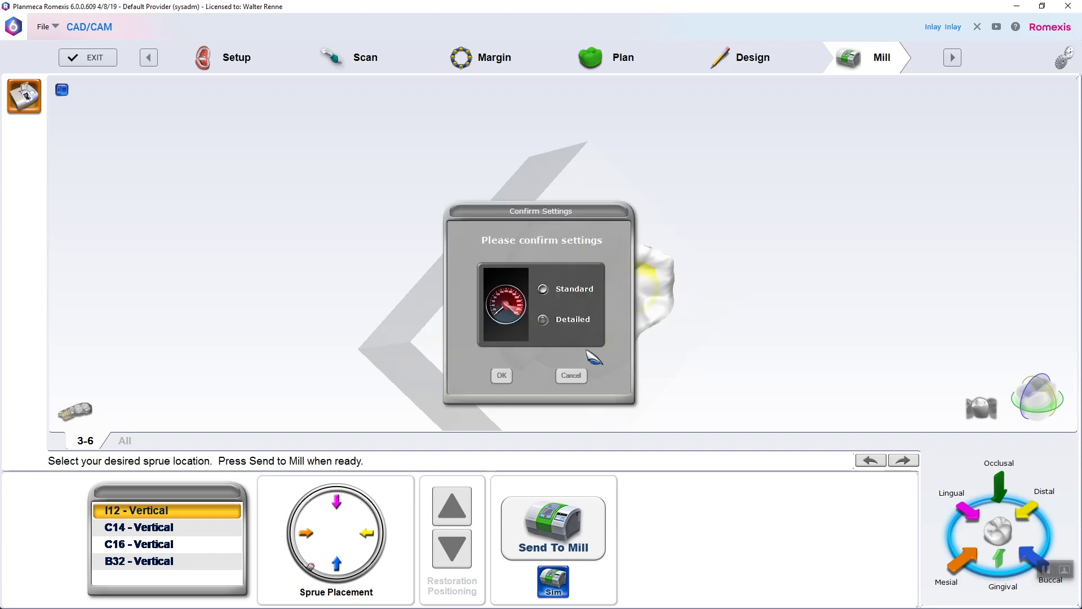
click(501, 377)
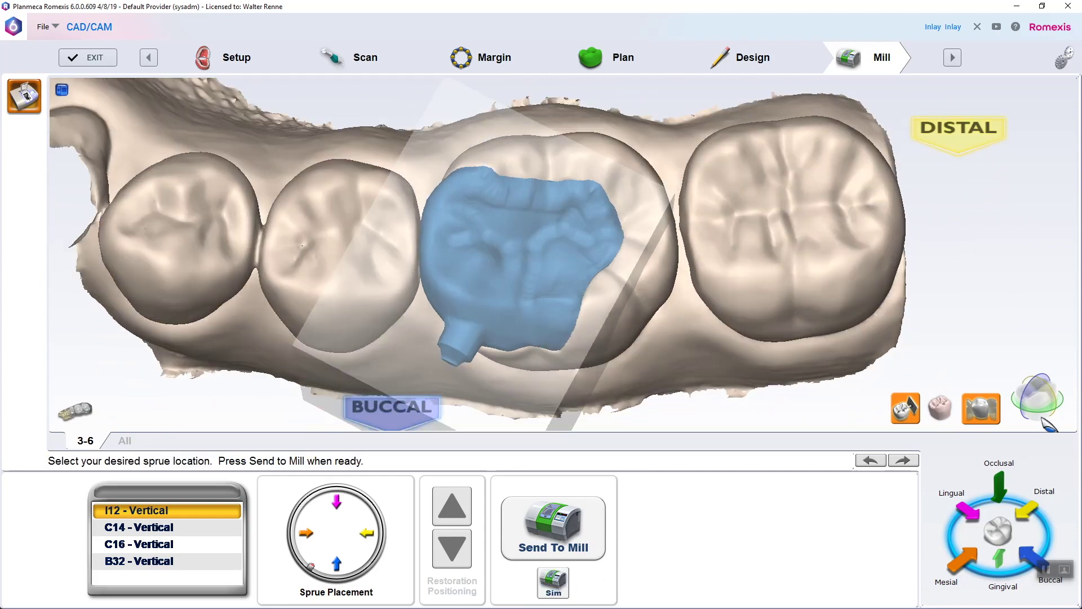
Slice the simulated onlay mesiodistally with the cross-section plane and examine its internal fit against the preparation.
click(1042, 418)
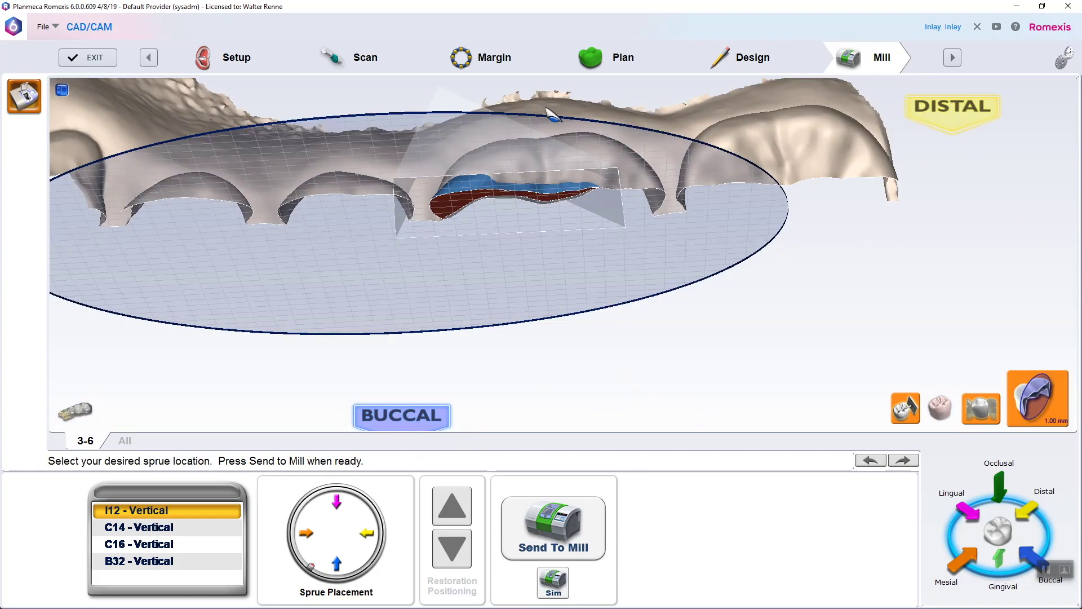
right_drag(553, 115, 492, 346)
scroll(686, 273, up, 5)
right_drag(686, 273, 621, 139)
scroll(430, 231, up, 5)
right_drag(437, 233, 575, 138)
scroll(519, 232, down, 5)
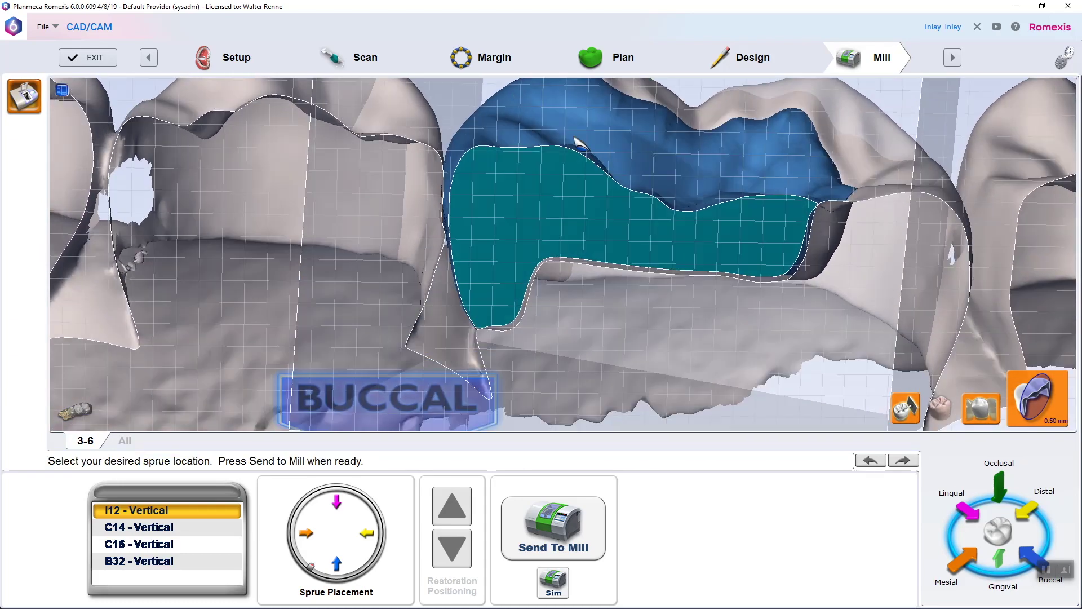
Return to the design stage, set both spacer thickness values and the margin ramp to 0.11, and apply the changes.
click(751, 66)
click(417, 562)
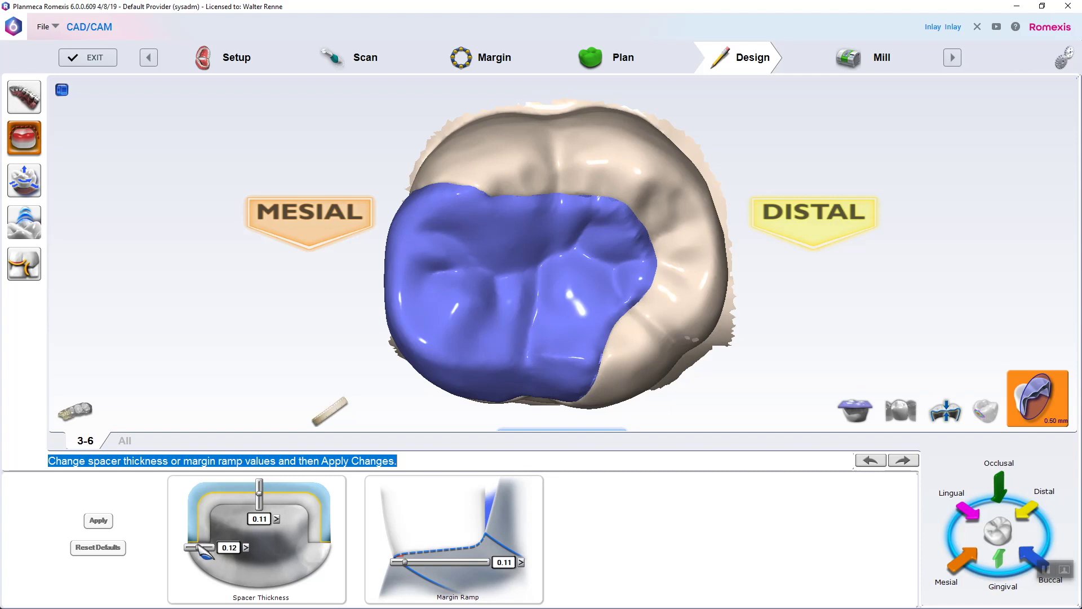
click(111, 520)
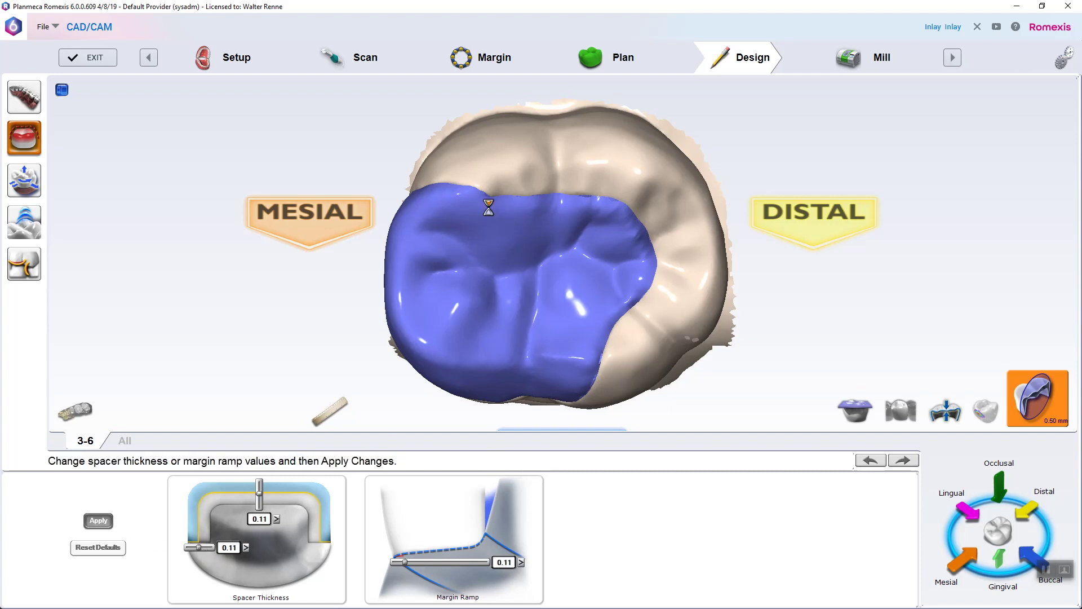
Go back to milling and rerun the Standard simulation with the updated spacer and margin ramp values.
scroll(660, 276, down, 3)
click(841, 62)
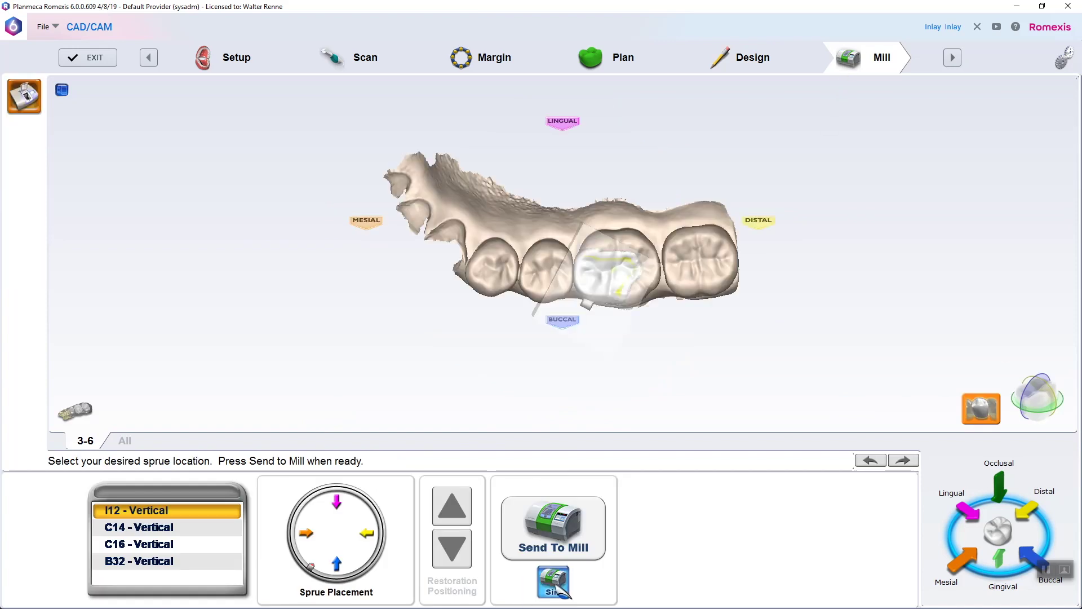
click(501, 374)
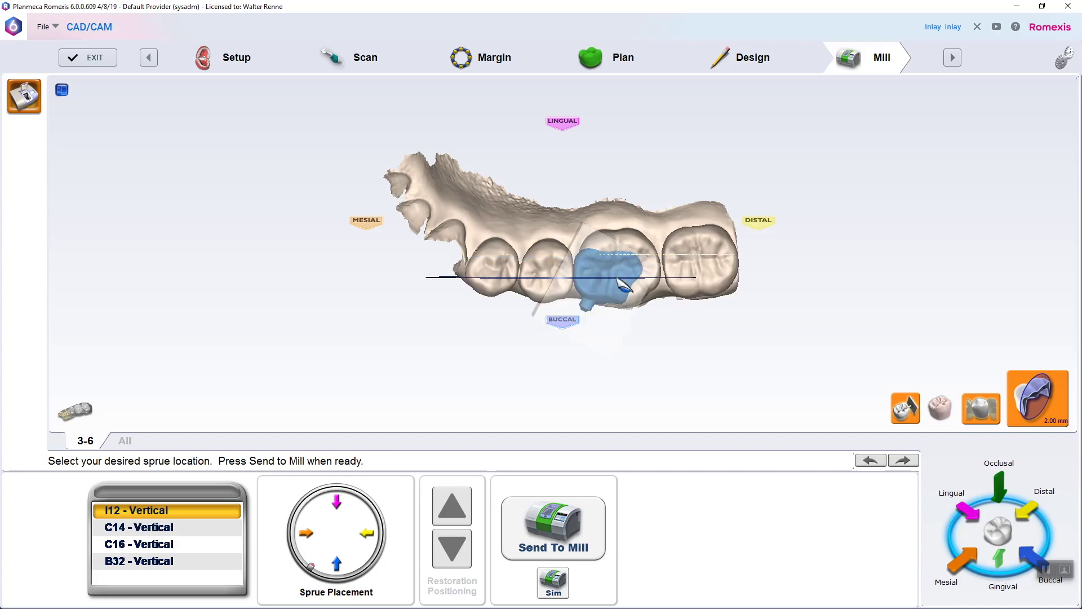
Examine the fit of the re-simulated onlay in cross-section from the buccal and occlusal sides, moving the slicing plane across it.
scroll(609, 394, up, 4)
right_drag(665, 194, 470, 198)
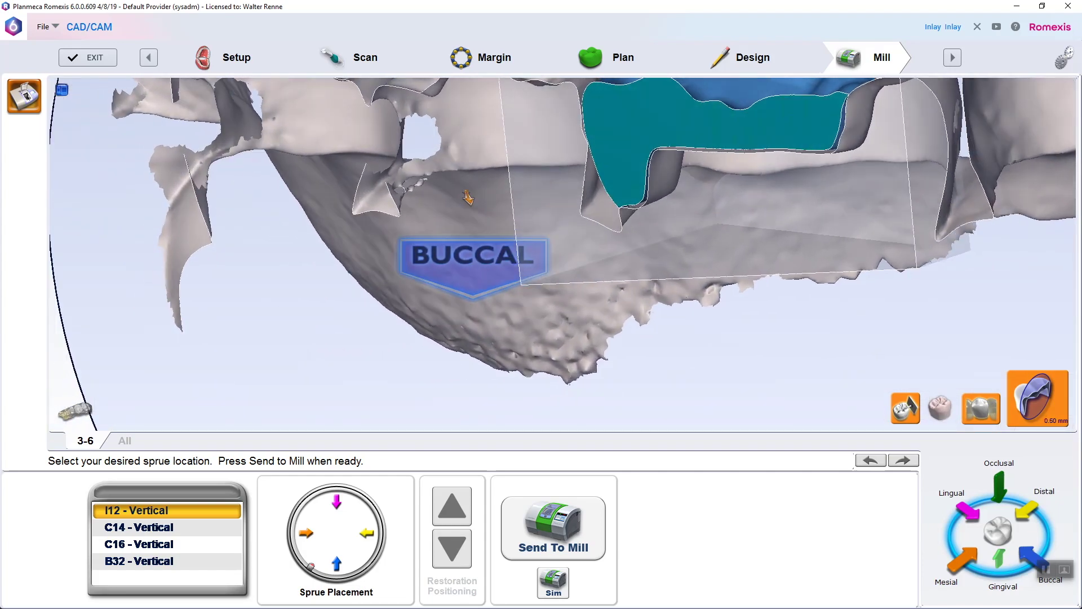
right_drag(665, 186, 801, 362)
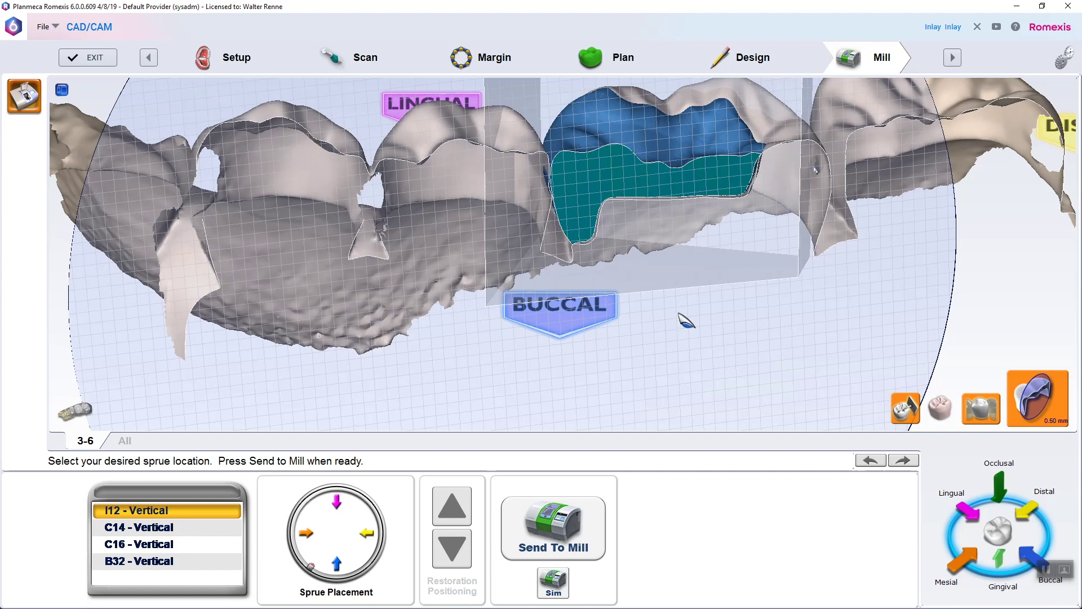
right_drag(699, 213, 561, 525)
scroll(669, 224, down, 4)
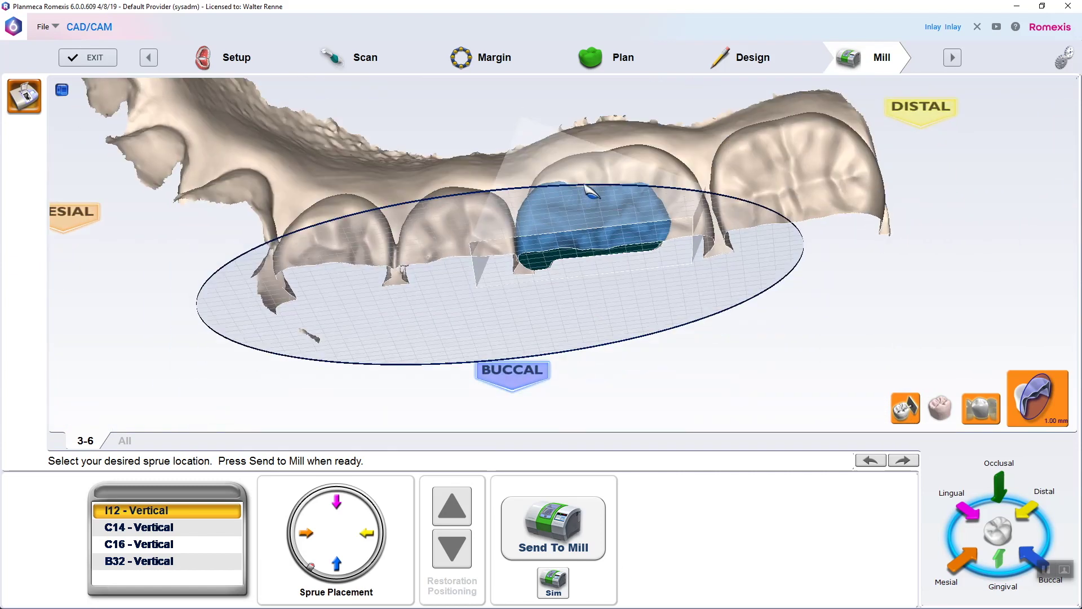
drag(585, 190, 586, 207)
right_drag(590, 329, 590, 231)
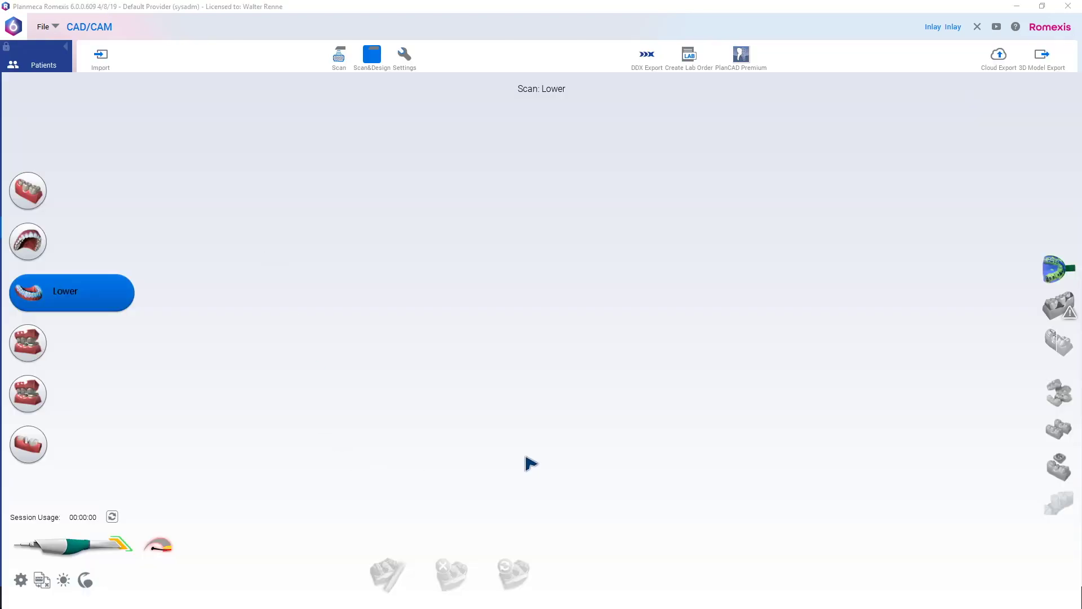
Switch to the DesignCenter window from the blank lower-jaw scan and open the restoration setup stage.
key(super)
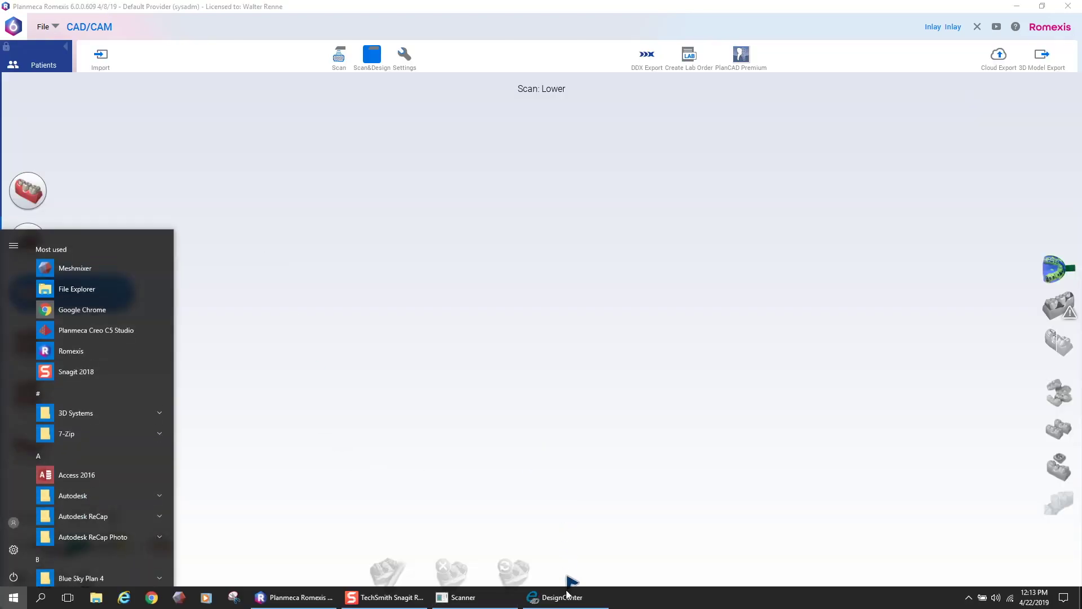
click(564, 598)
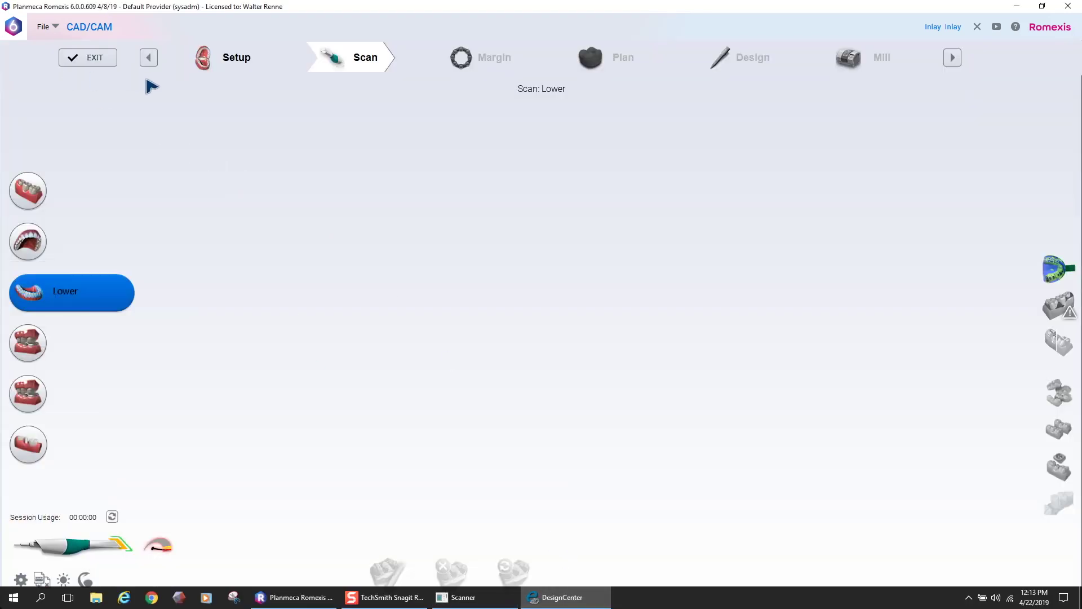
click(242, 67)
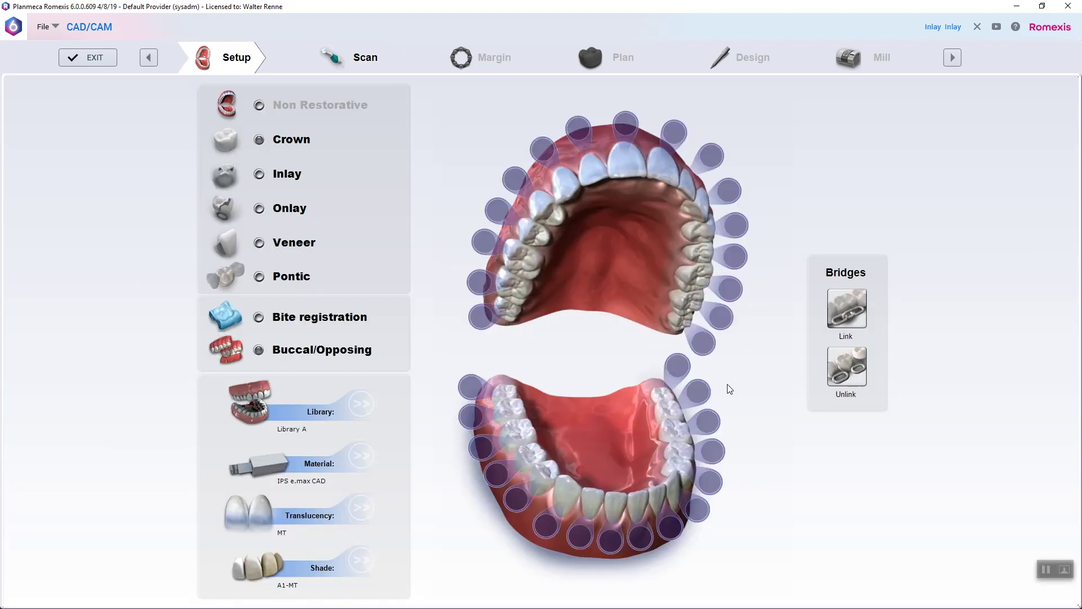